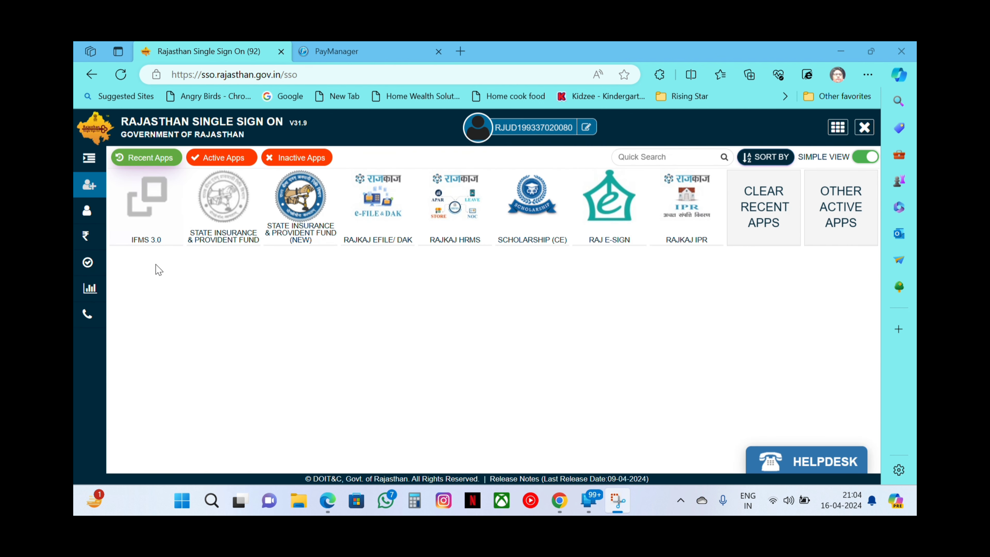
Enter the IFMS 3.0 workspace using Desk 3 of the Govt. Sanskrit College Nathdwara with its DDO role
{"action": "left_click", "coordinate": [151, 204]}
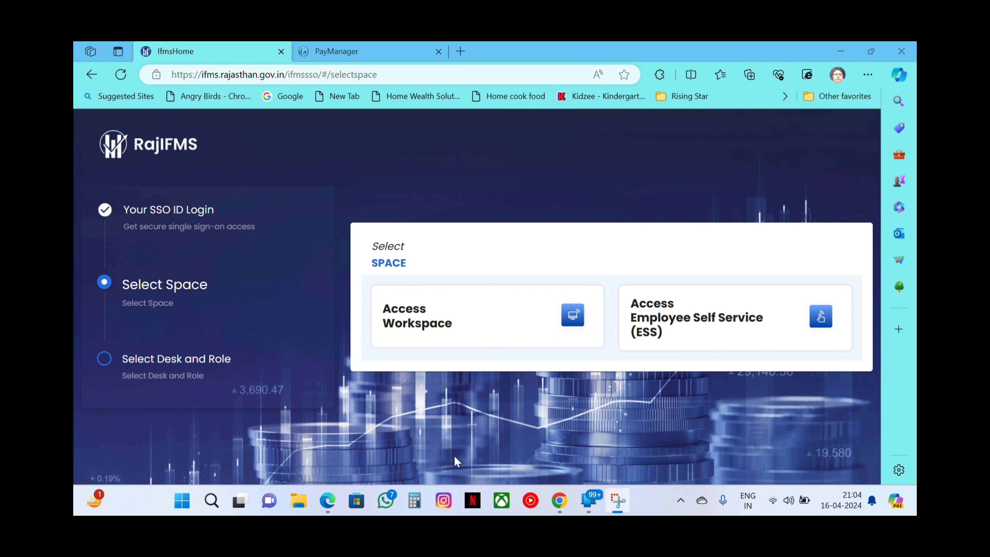
{"action": "left_click", "coordinate": [427, 315]}
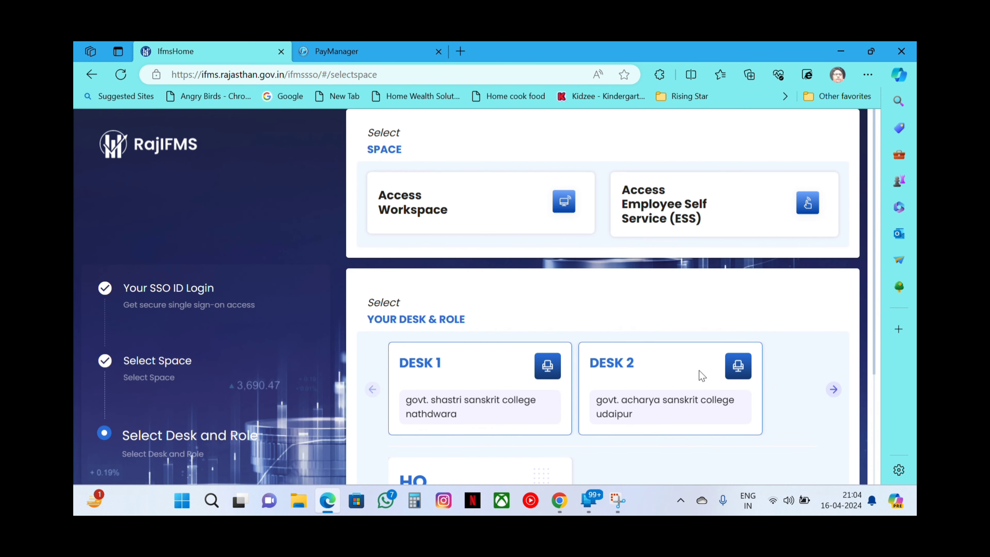
{"action": "left_click", "coordinate": [833, 390]}
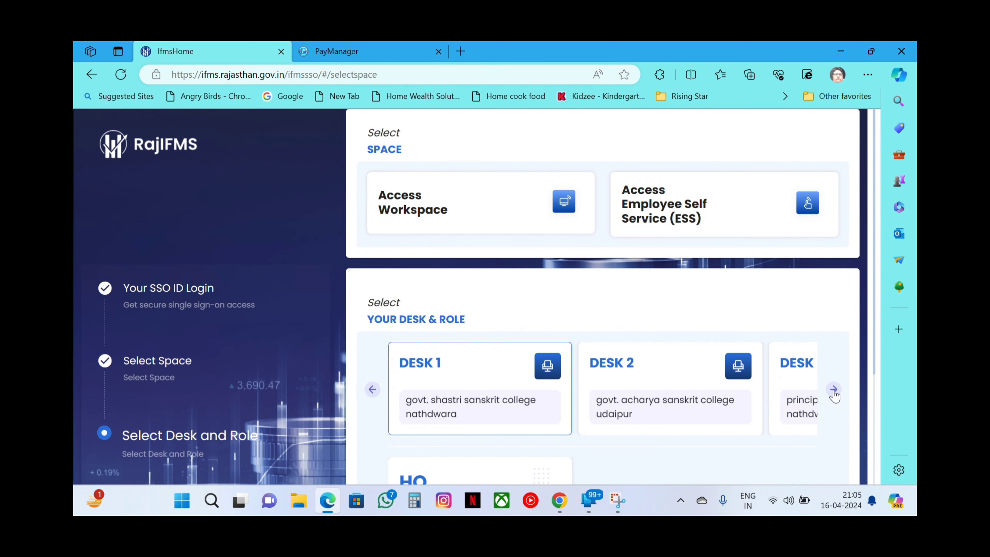
{"action": "left_click", "coordinate": [834, 389]}
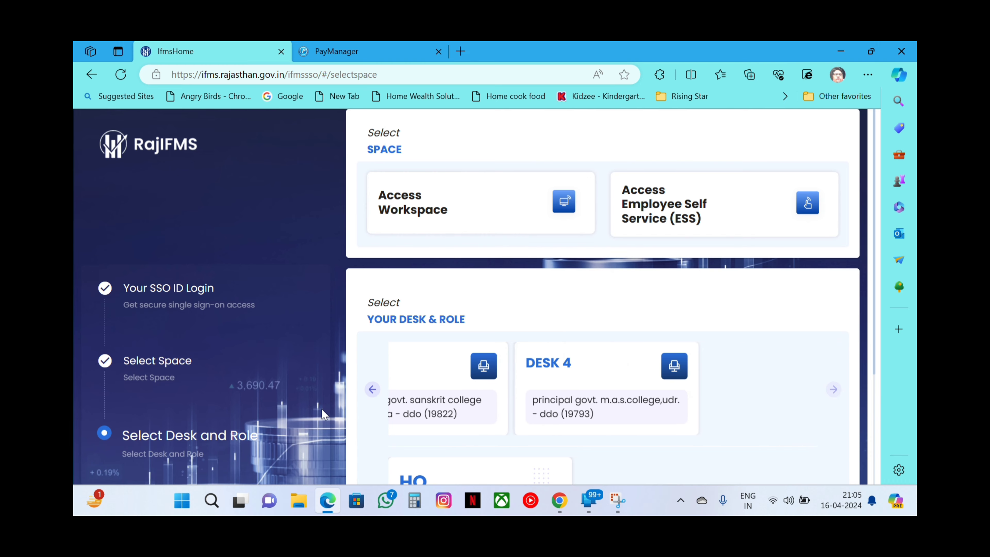
{"action": "left_click", "coordinate": [421, 382]}
{"action": "scroll", "coordinate": [421, 382], "scroll_direction": "down", "scroll_amount": 3}
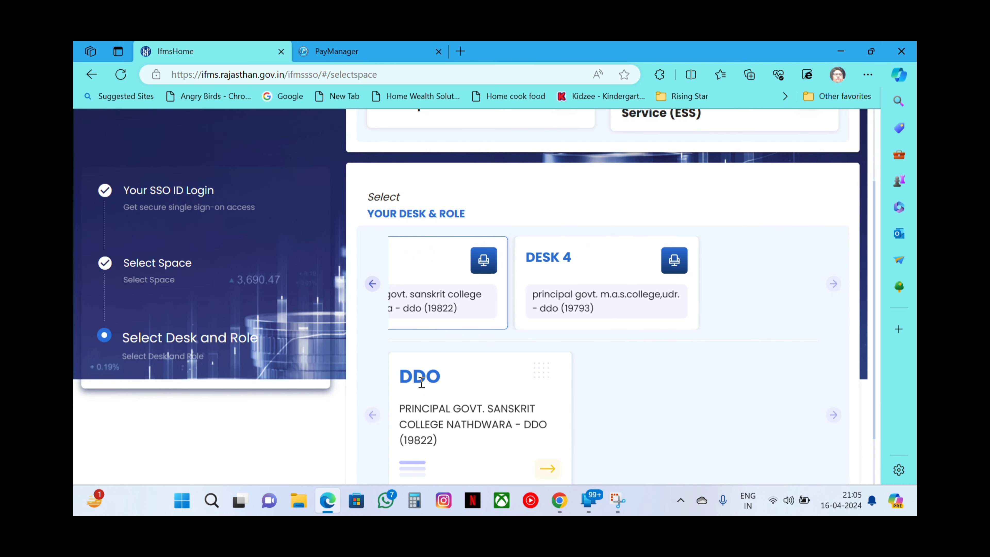
{"action": "left_click", "coordinate": [491, 393]}
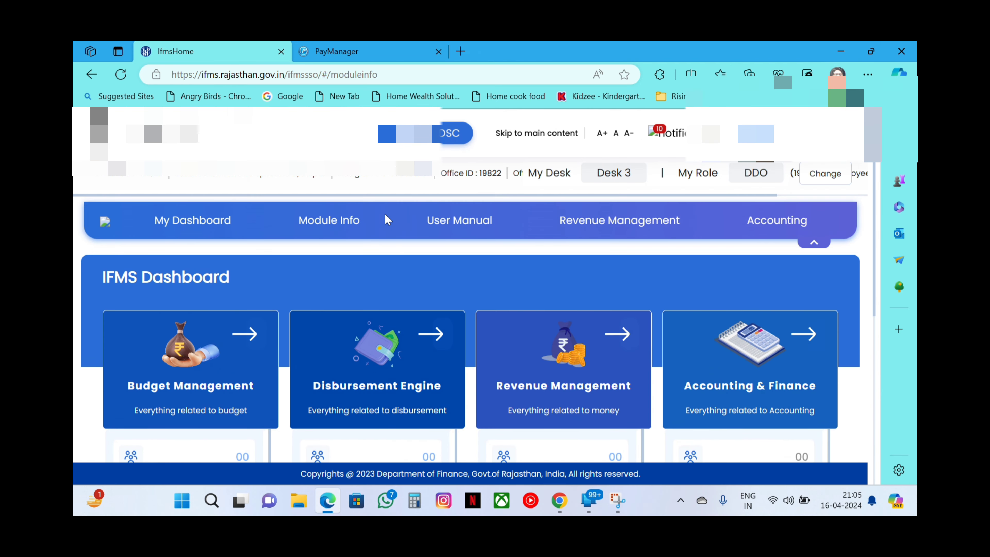
Review the modules listed under Disbursement Engine, including User management, Employee Management and Pension Management
{"action": "scroll", "coordinate": [380, 381], "scroll_direction": "down", "scroll_amount": 2}
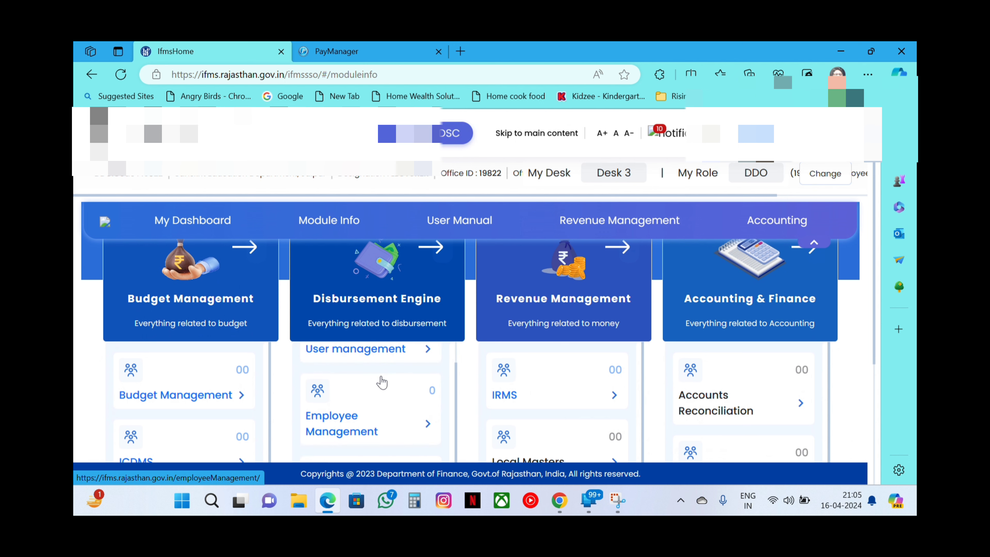
{"action": "scroll", "coordinate": [382, 382], "scroll_direction": "down", "scroll_amount": 2}
{"action": "scroll", "coordinate": [382, 382], "scroll_direction": "up", "scroll_amount": 1}
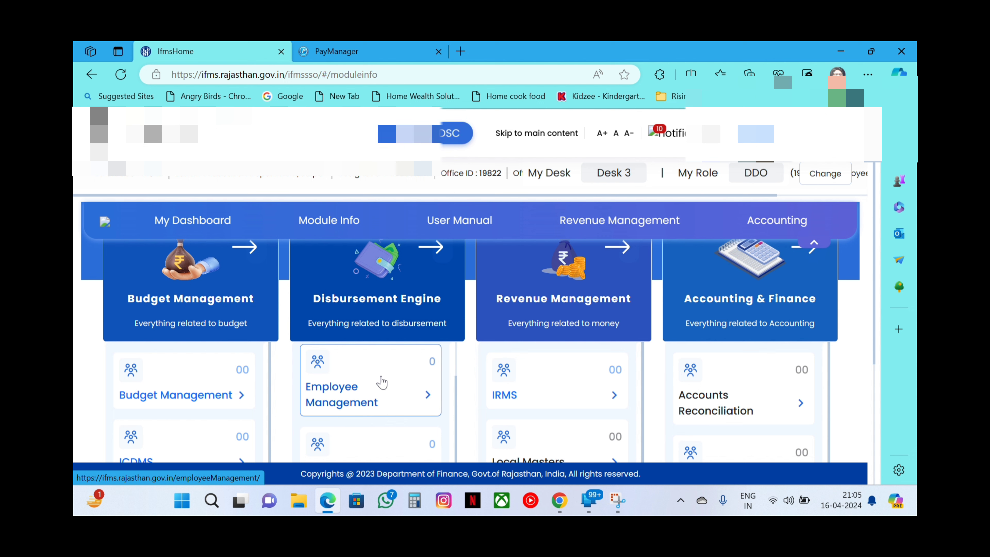
{"action": "scroll", "coordinate": [382, 382], "scroll_direction": "down", "scroll_amount": 1}
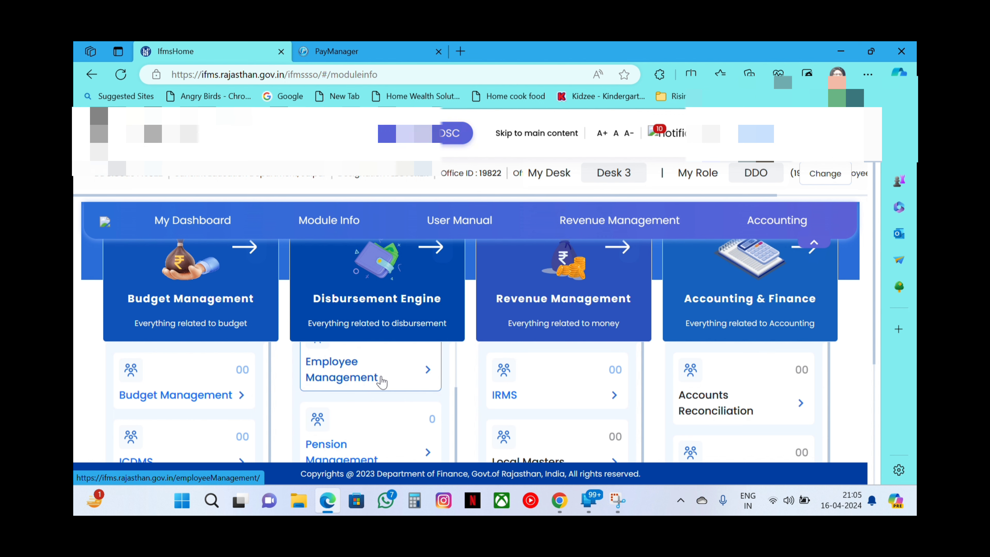
{"action": "scroll", "coordinate": [381, 382], "scroll_direction": "up", "scroll_amount": 3}
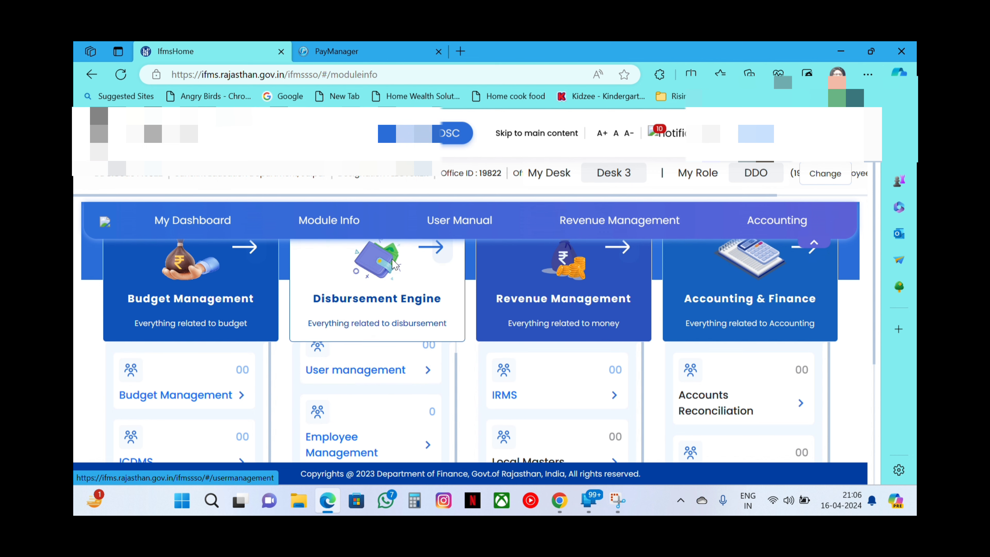
Switch to PayManager, acknowledge having read the notice message and continue to the main site
{"action": "left_click", "coordinate": [351, 50]}
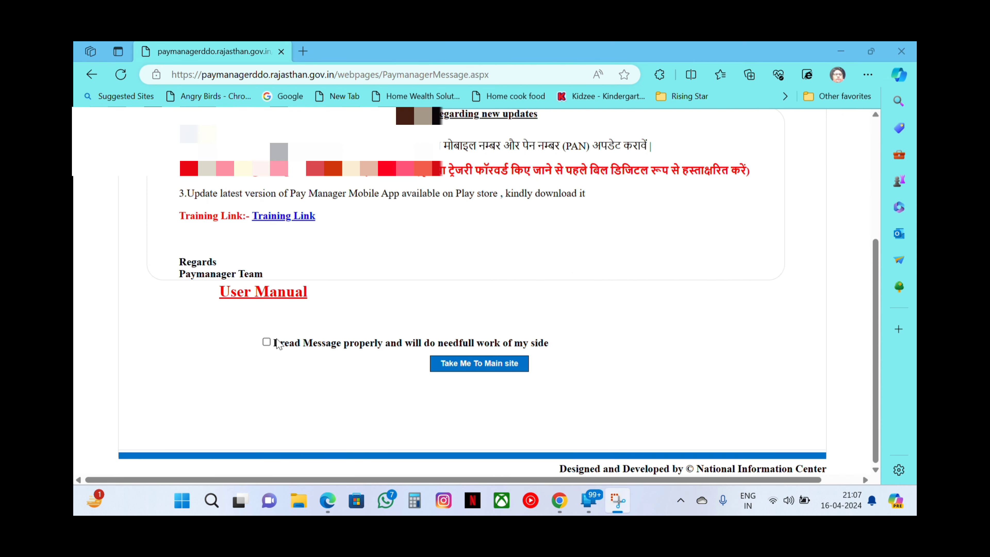
{"action": "left_click", "coordinate": [266, 342]}
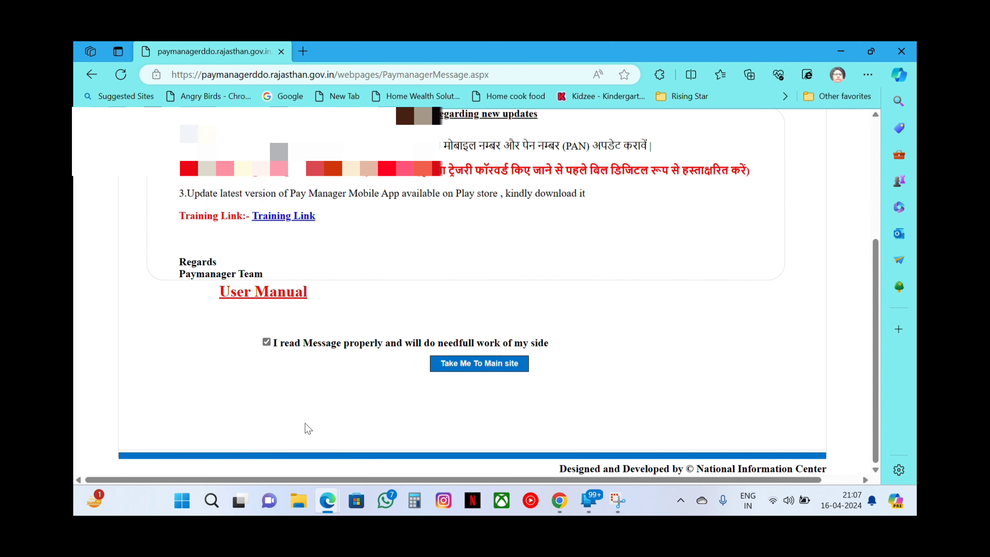
{"action": "left_click", "coordinate": [464, 366]}
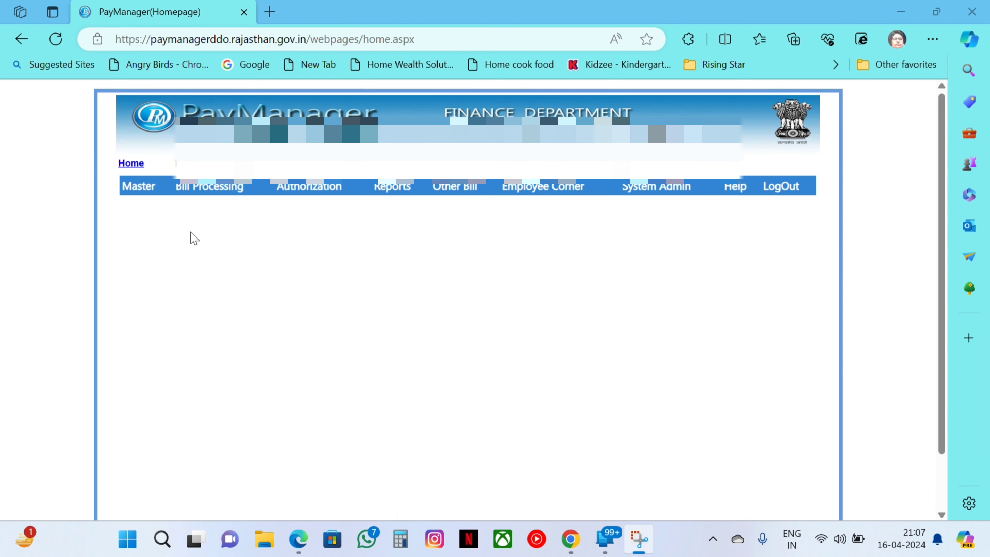
Open the Other SalaryRequest page from the Salary Preparation options of Bill Processing
{"action": "mouse_move", "coordinate": [221, 187]}
{"action": "mouse_move", "coordinate": [230, 223]}
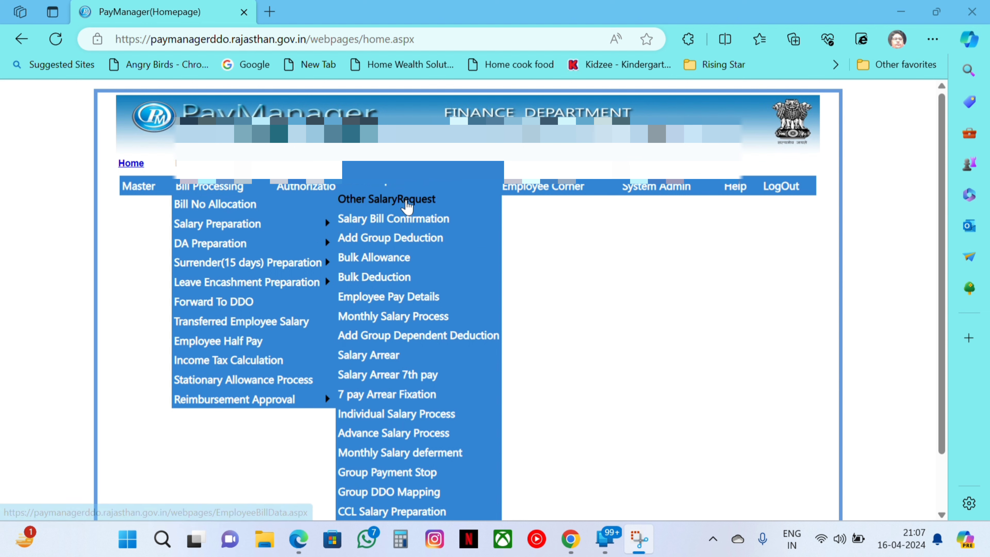
{"action": "left_click", "coordinate": [408, 202]}
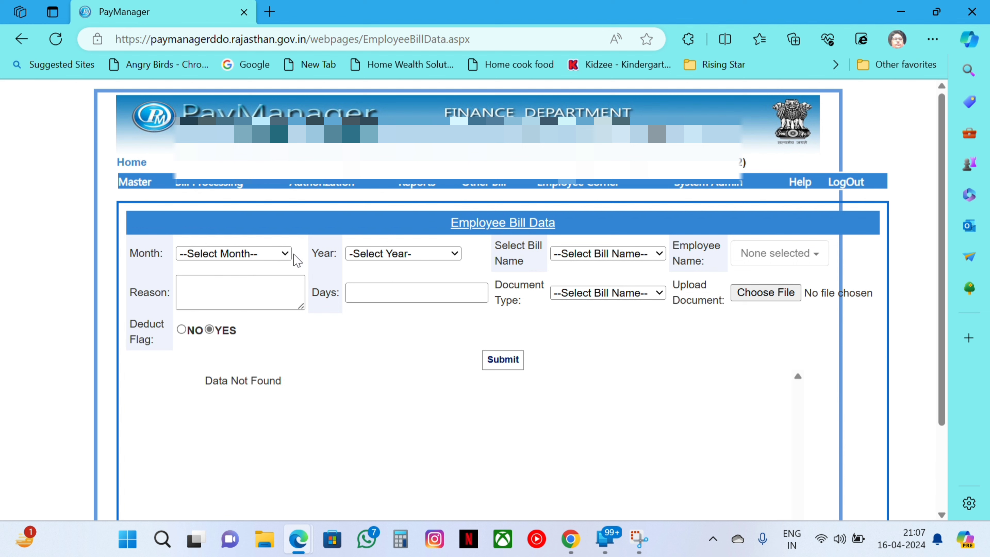
Set the employee bill data to December 2023 and choose bill name 002
{"action": "left_click", "coordinate": [284, 254]}
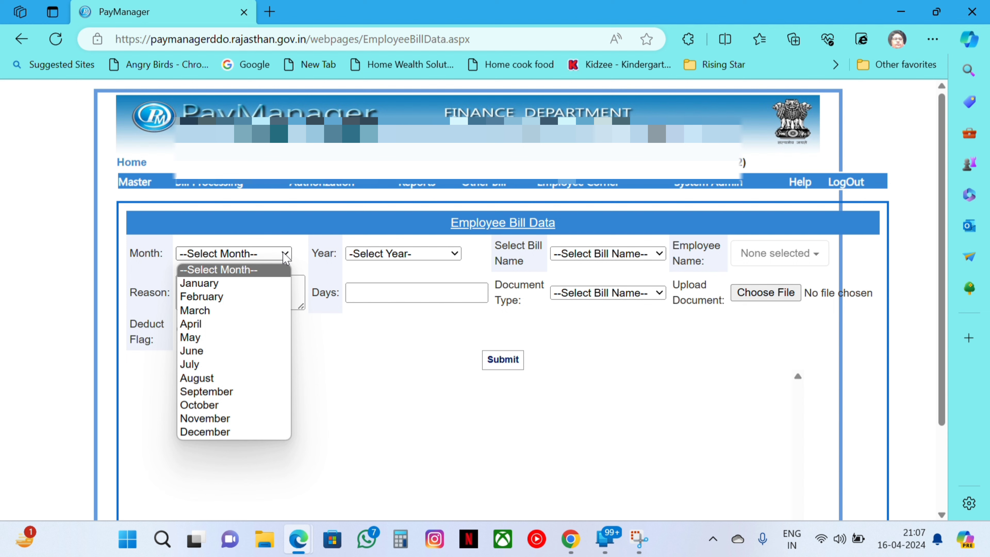
{"action": "left_click", "coordinate": [254, 432]}
{"action": "left_click", "coordinate": [406, 255]}
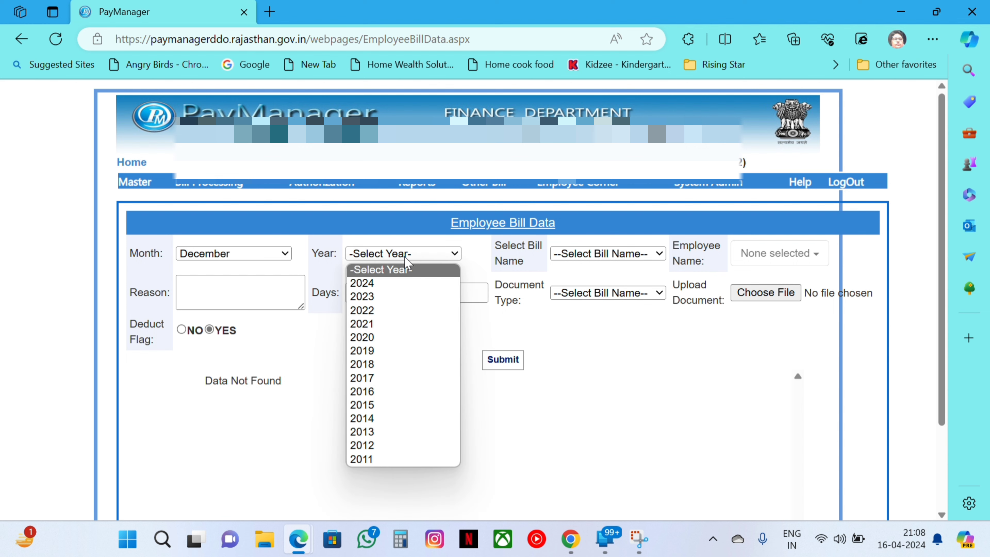
{"action": "left_click", "coordinate": [376, 296]}
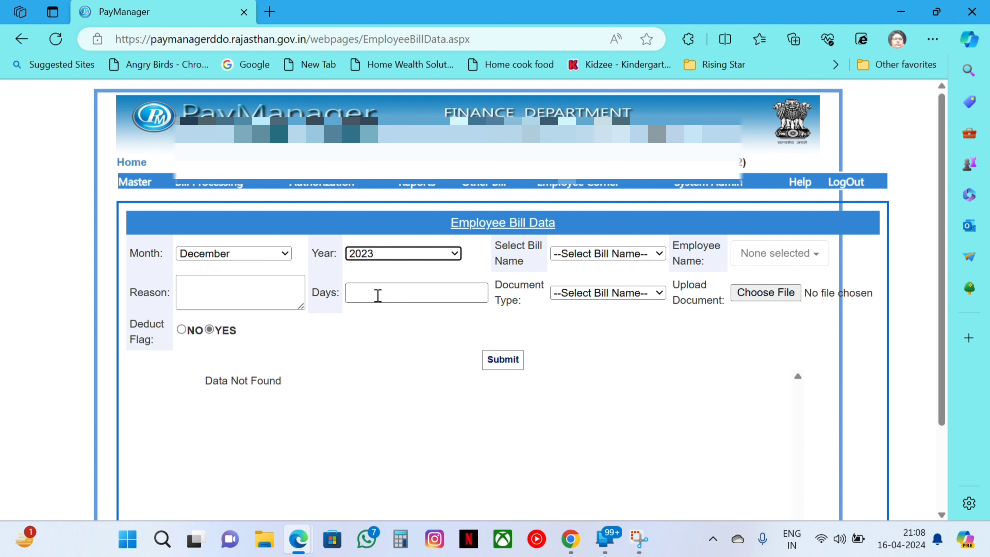
{"action": "left_click", "coordinate": [632, 258]}
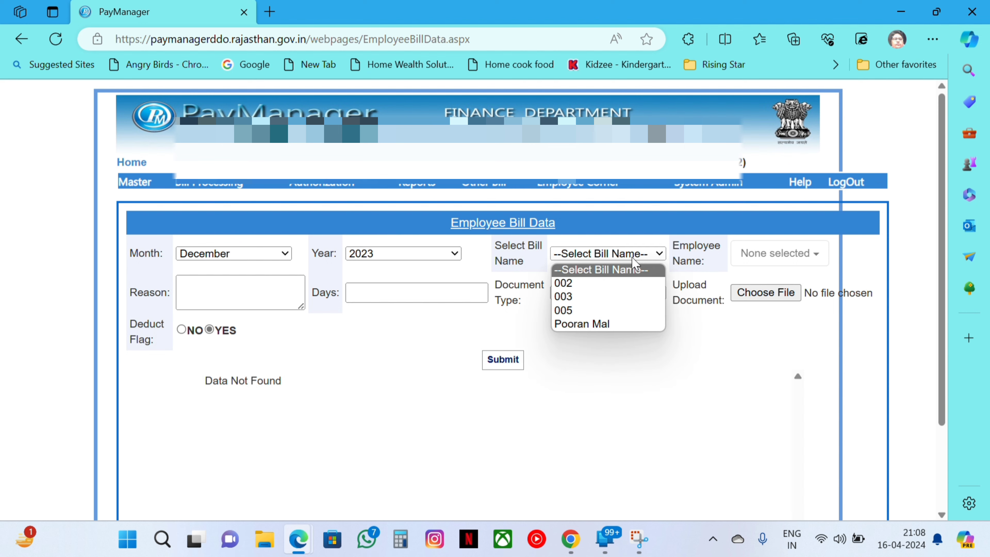
{"action": "left_click", "coordinate": [588, 283]}
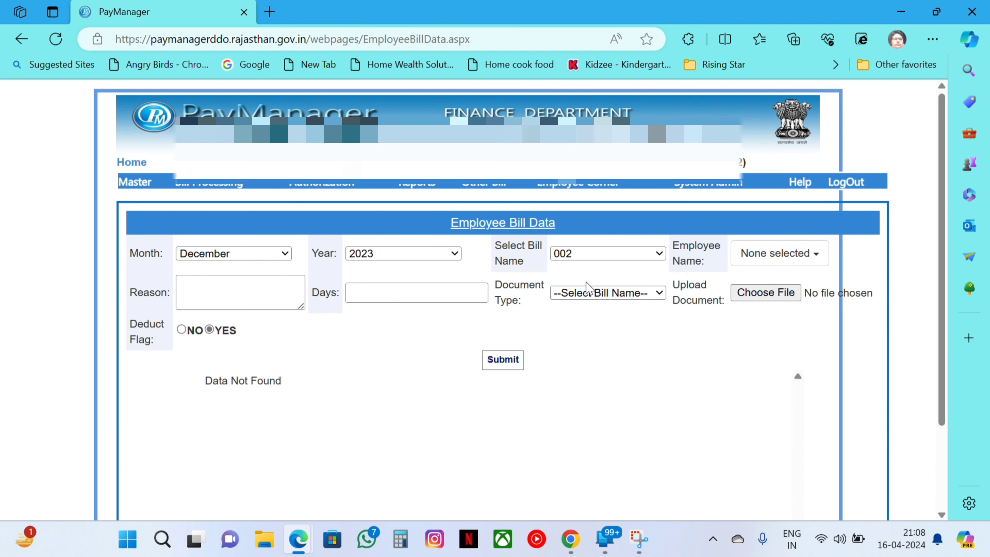
Select an employee for the bill request and close the employee list
{"action": "left_click", "coordinate": [774, 254]}
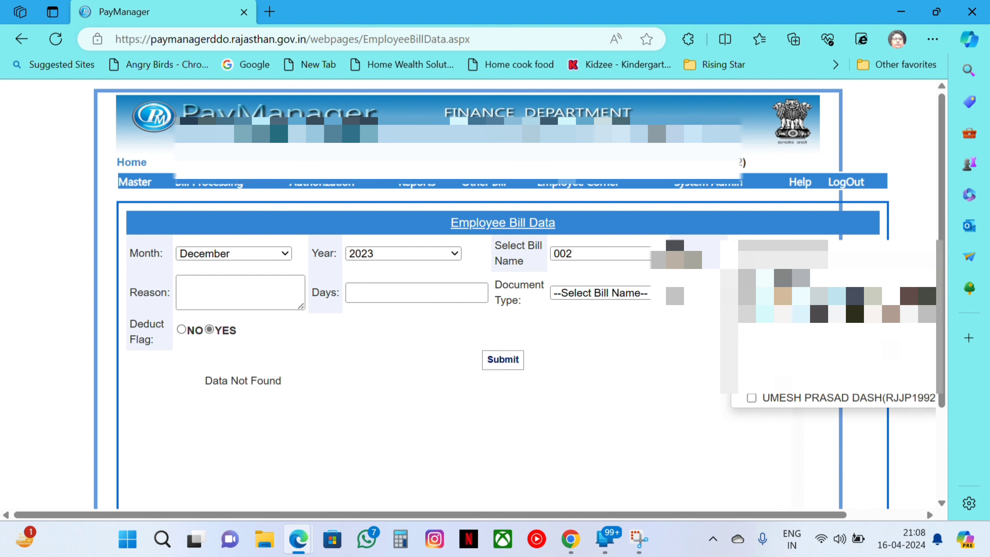
{"action": "left_click", "coordinate": [779, 313]}
{"action": "left_click", "coordinate": [693, 367]}
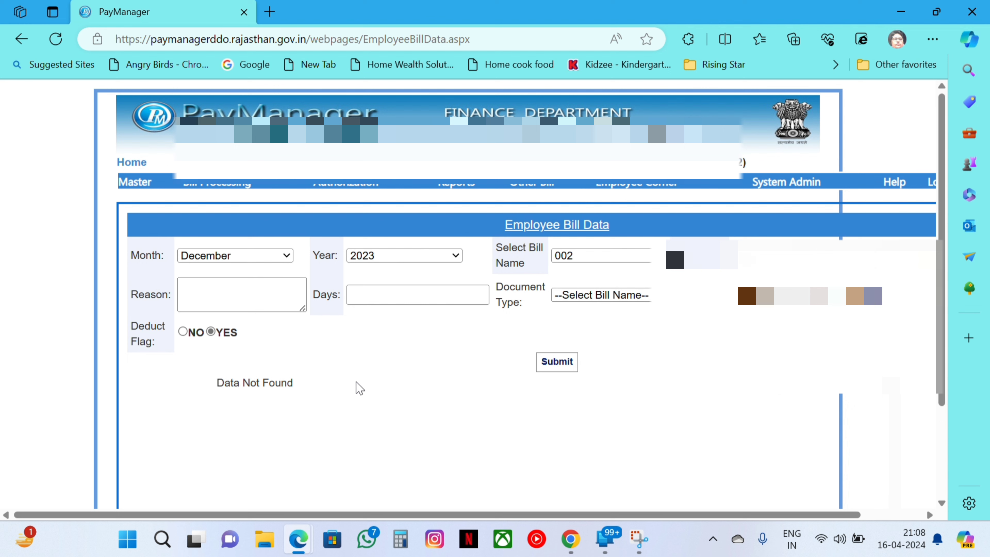
Look over the Reason and Days fields and the available Document Type options, down to Miscellaneous
{"action": "left_click", "coordinate": [221, 295]}
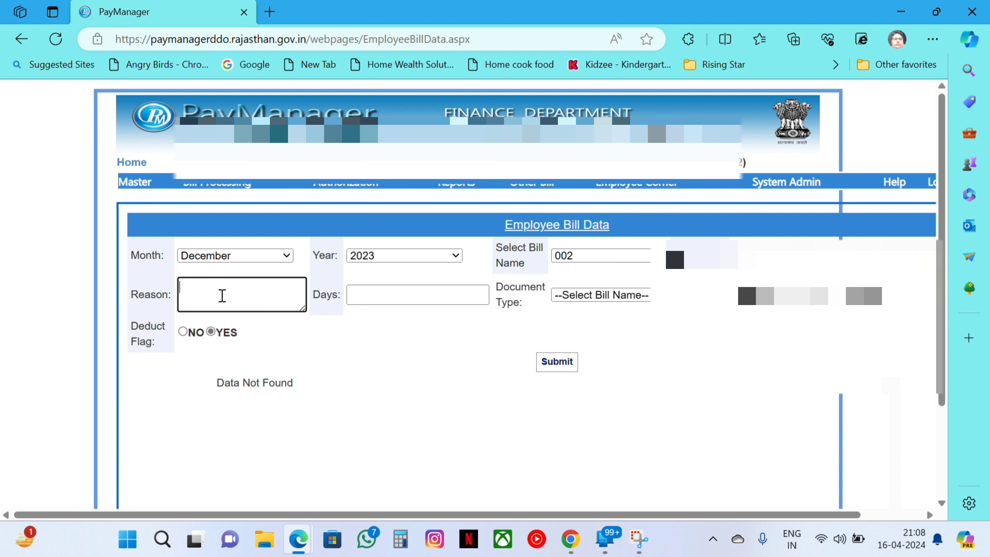
{"action": "left_click", "coordinate": [399, 293]}
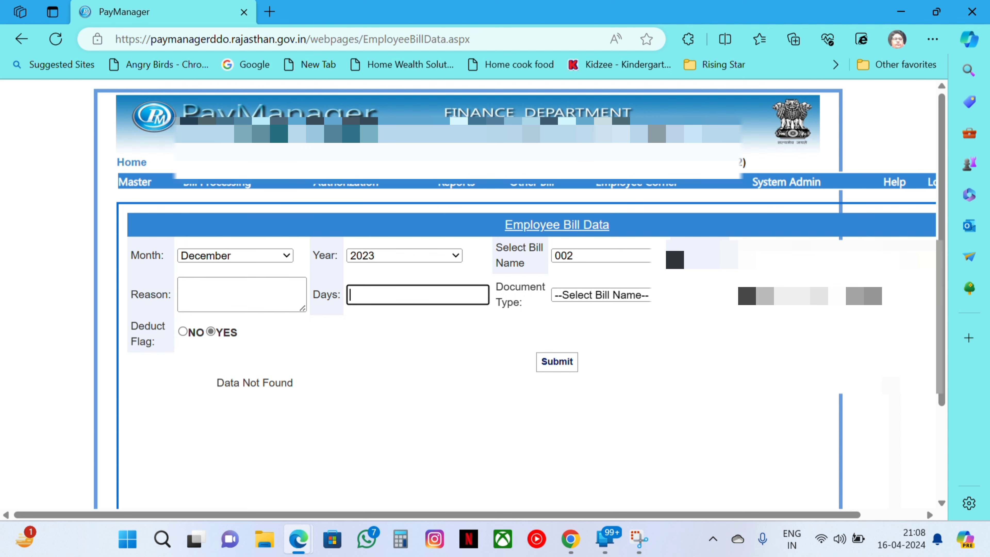
{"action": "key", "text": "Tab"}
{"action": "key", "text": "alt+Down"}
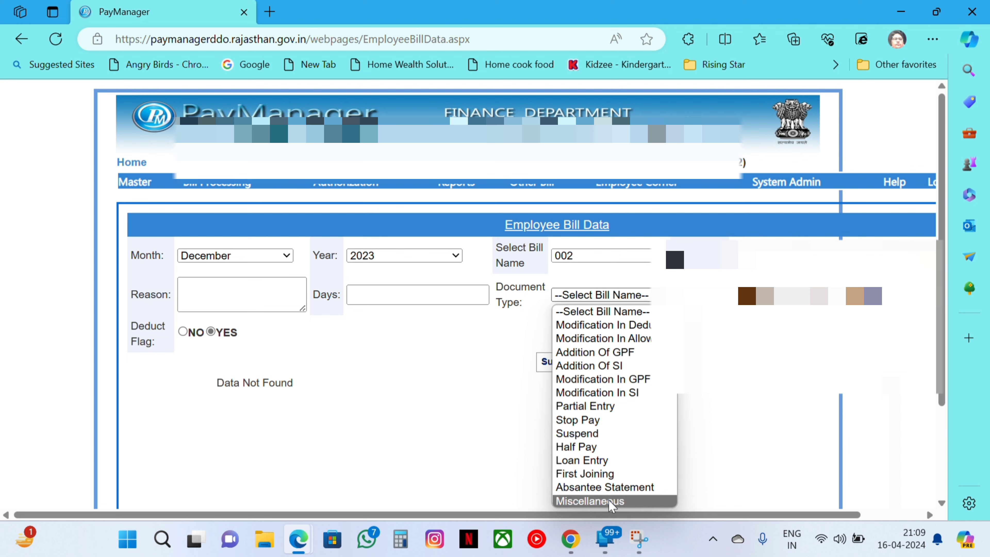
{"action": "left_click", "coordinate": [768, 403]}
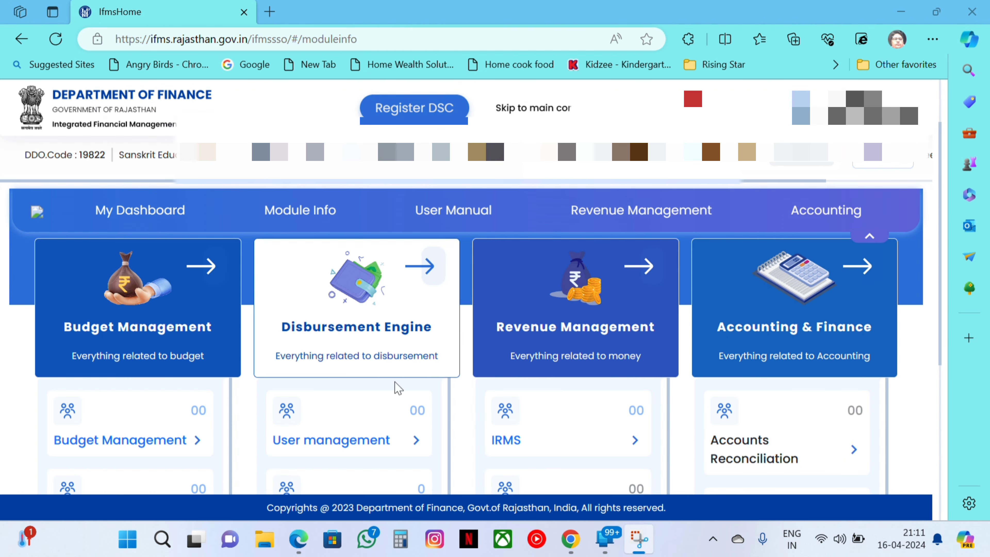
Switch to IFMS and open the Employee Management module under Disbursement Engine
{"action": "scroll", "coordinate": [379, 411], "scroll_direction": "down", "scroll_amount": 1}
{"action": "scroll", "coordinate": [380, 411], "scroll_direction": "down", "scroll_amount": 1}
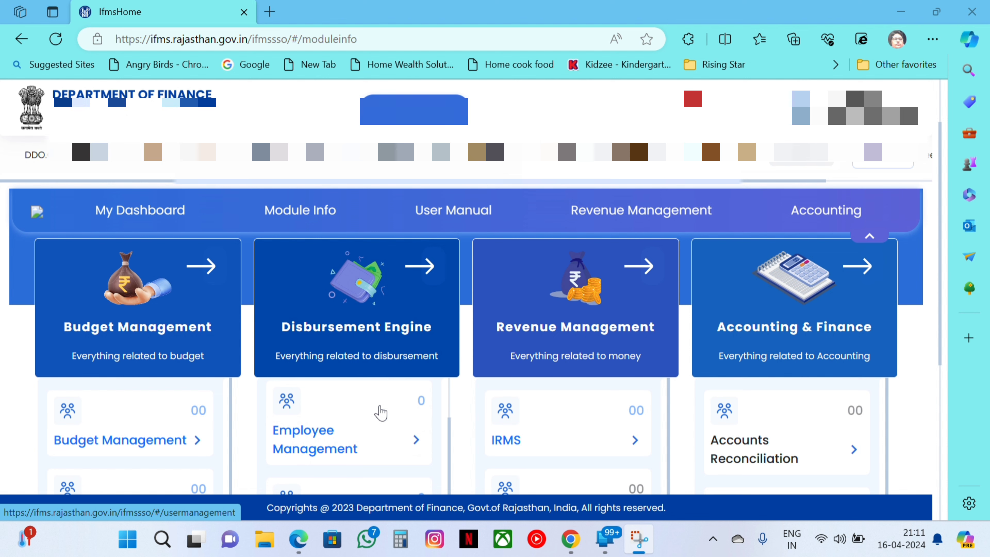
{"action": "left_click", "coordinate": [298, 448]}
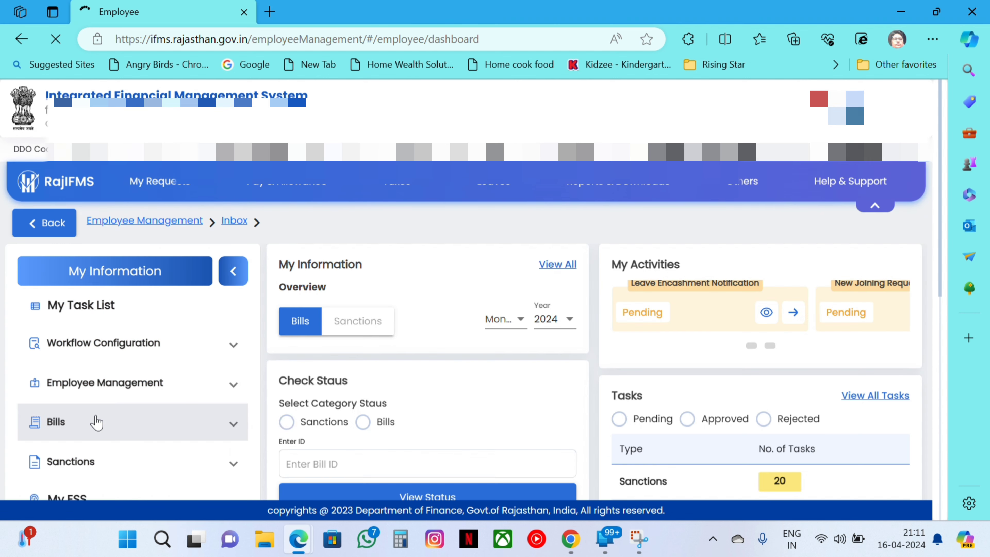
Expand Bills and its Salary Bills group in the employee dashboard's My Information section
{"action": "scroll", "coordinate": [93, 419], "scroll_direction": "down", "scroll_amount": 2}
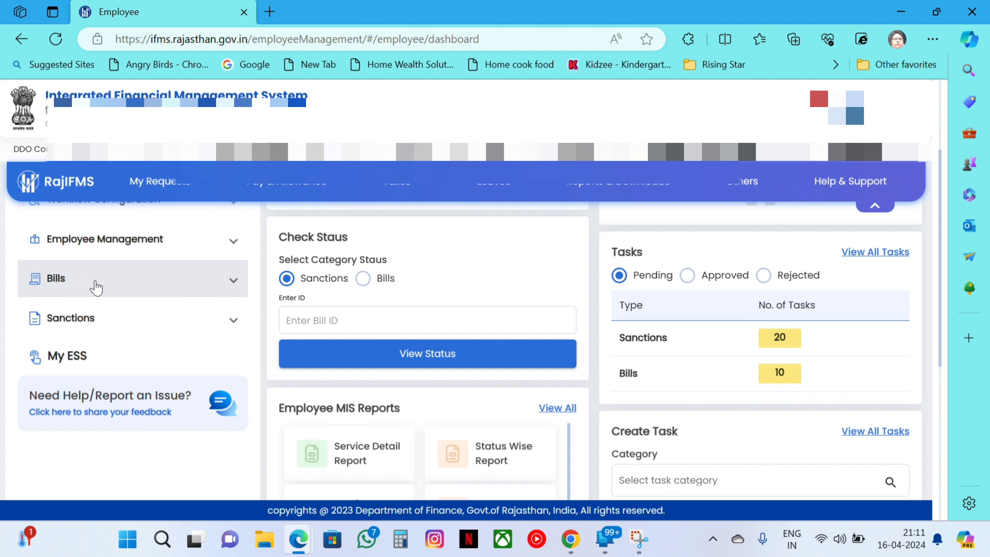
{"action": "left_click", "coordinate": [94, 286]}
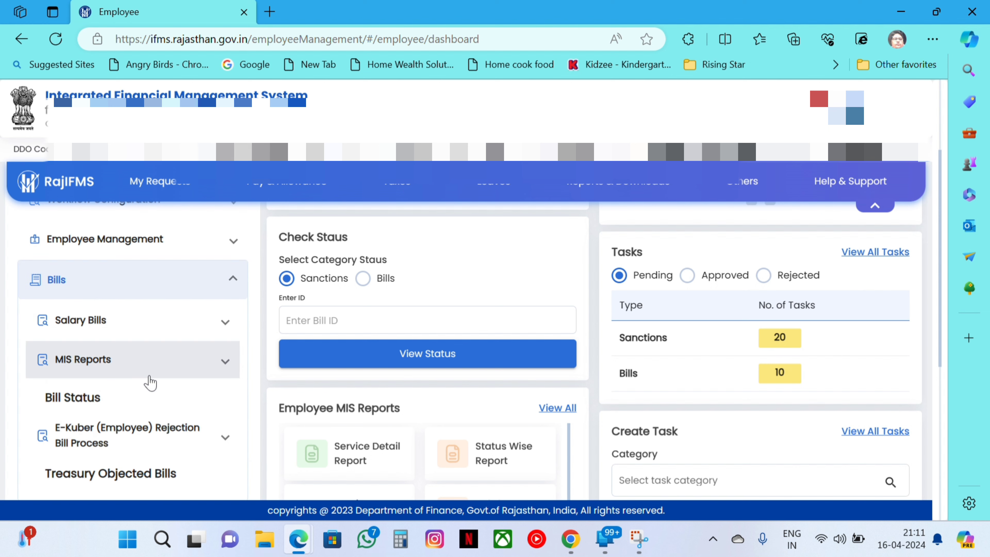
{"action": "scroll", "coordinate": [149, 380], "scroll_direction": "down", "scroll_amount": 1}
{"action": "left_click", "coordinate": [143, 289]}
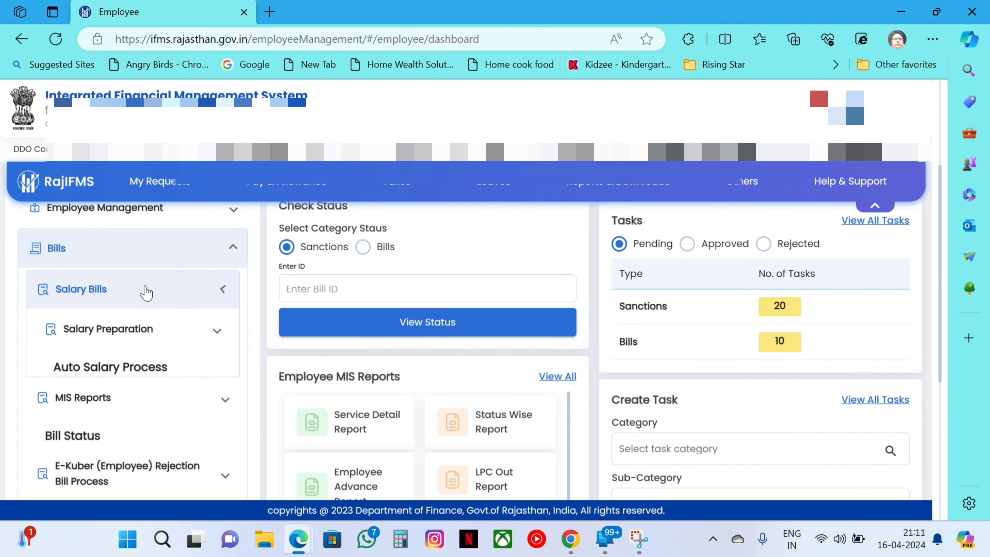
Review the Salary Bills options and the remaining Bills entries, down to Treasury Objected Bills
{"action": "scroll", "coordinate": [165, 421], "scroll_direction": "down", "scroll_amount": 1}
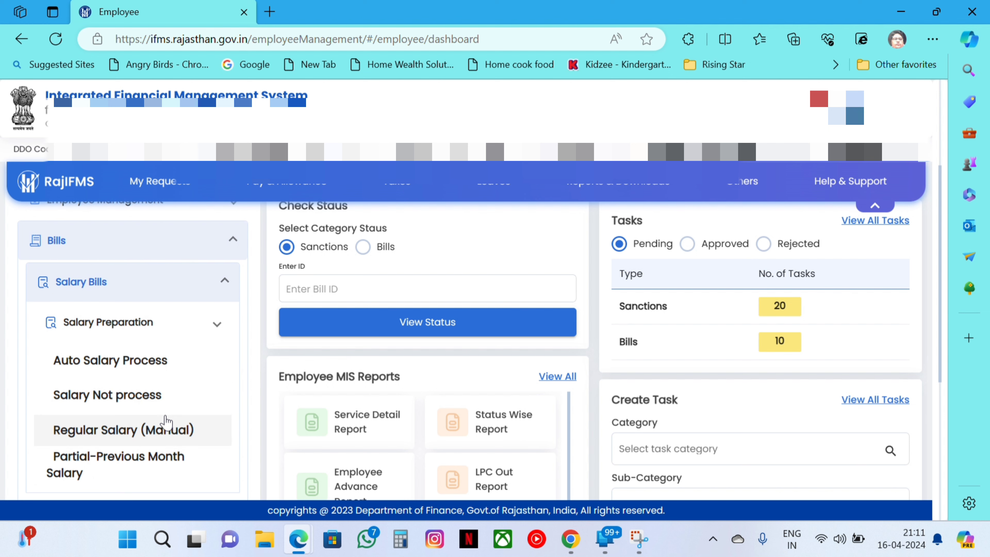
{"action": "scroll", "coordinate": [166, 421], "scroll_direction": "down", "scroll_amount": 3}
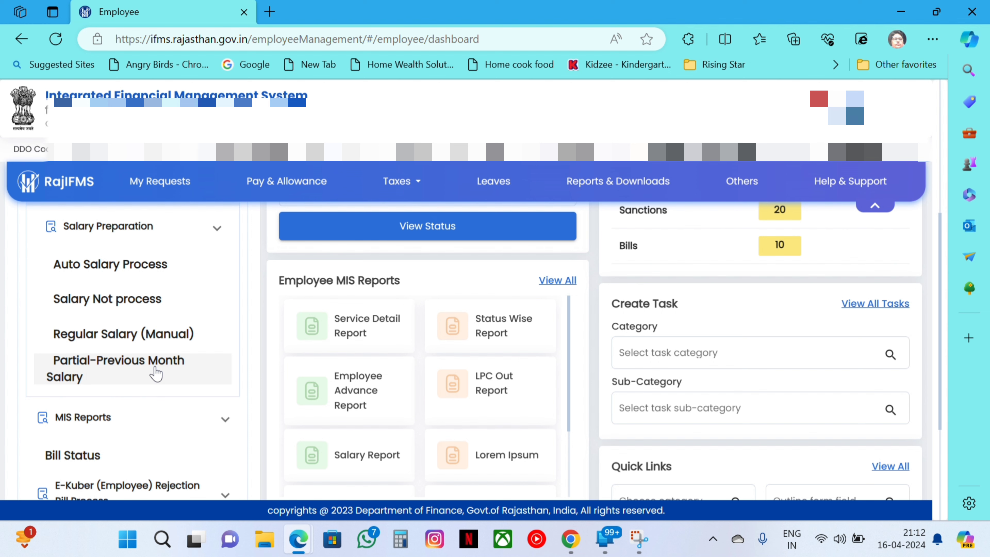
{"action": "scroll", "coordinate": [156, 374], "scroll_direction": "down", "scroll_amount": 2}
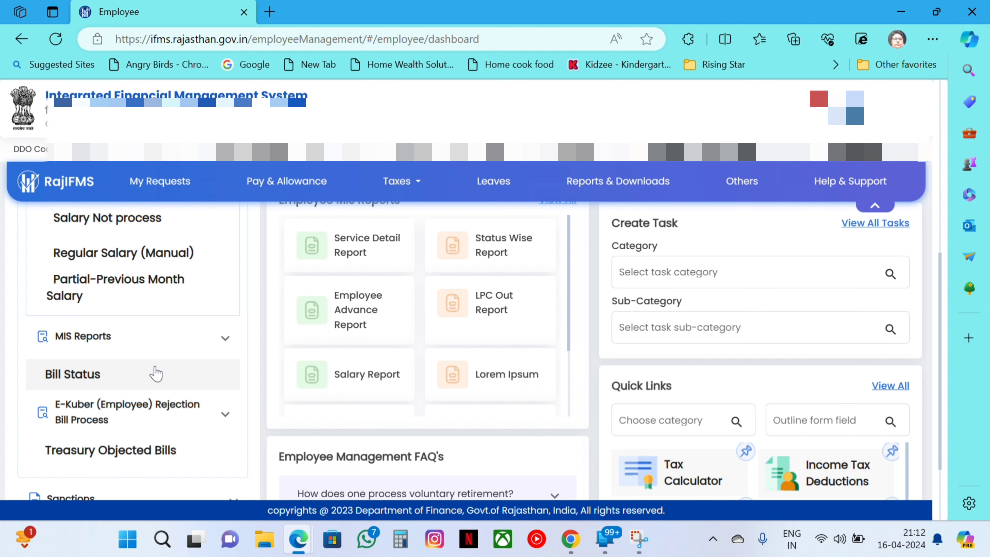
{"action": "scroll", "coordinate": [156, 374], "scroll_direction": "down", "scroll_amount": 1}
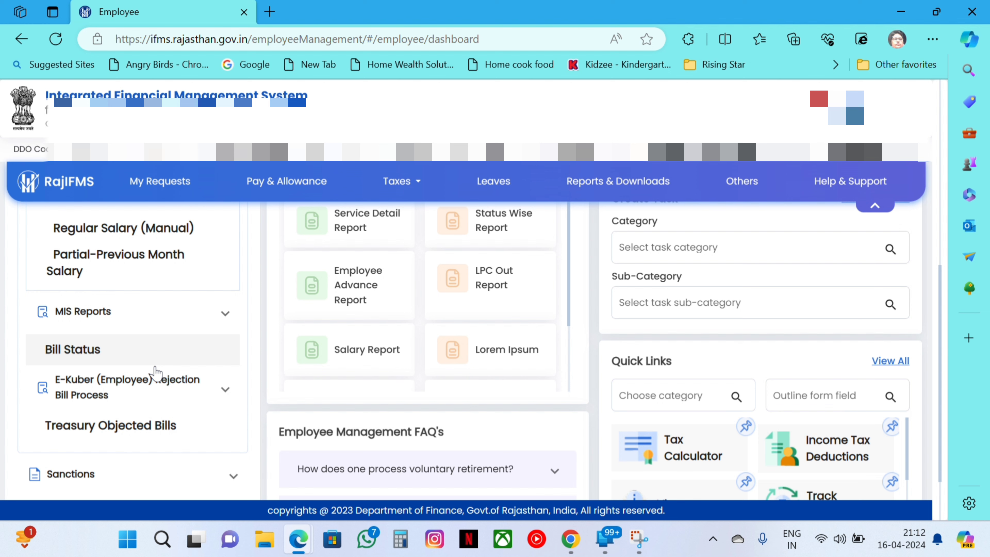
Open the individual Deduction Sanction page from the Salary Sanctions group under Sanctions
{"action": "scroll", "coordinate": [156, 374], "scroll_direction": "up", "scroll_amount": 5}
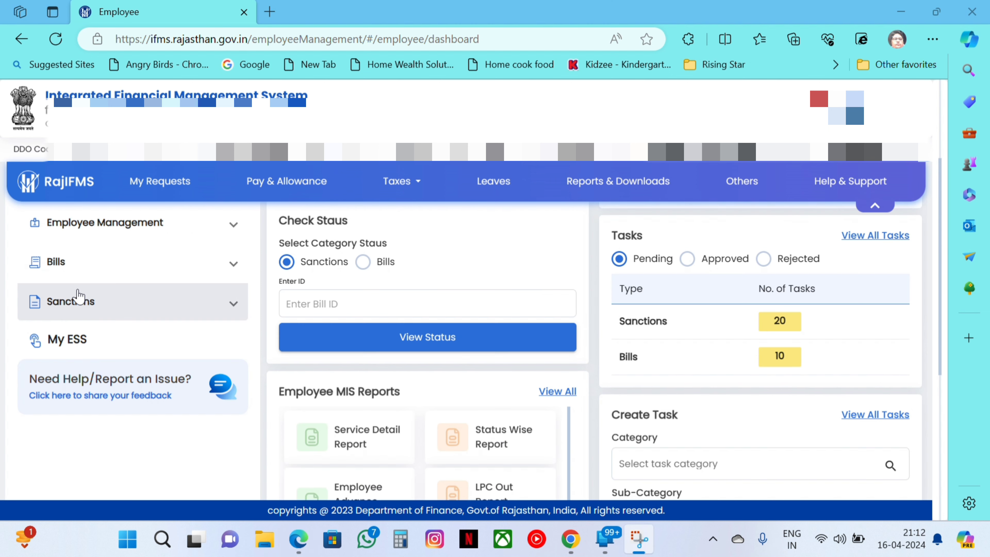
{"action": "left_click", "coordinate": [73, 301]}
{"action": "scroll", "coordinate": [73, 301], "scroll_direction": "down", "scroll_amount": 3}
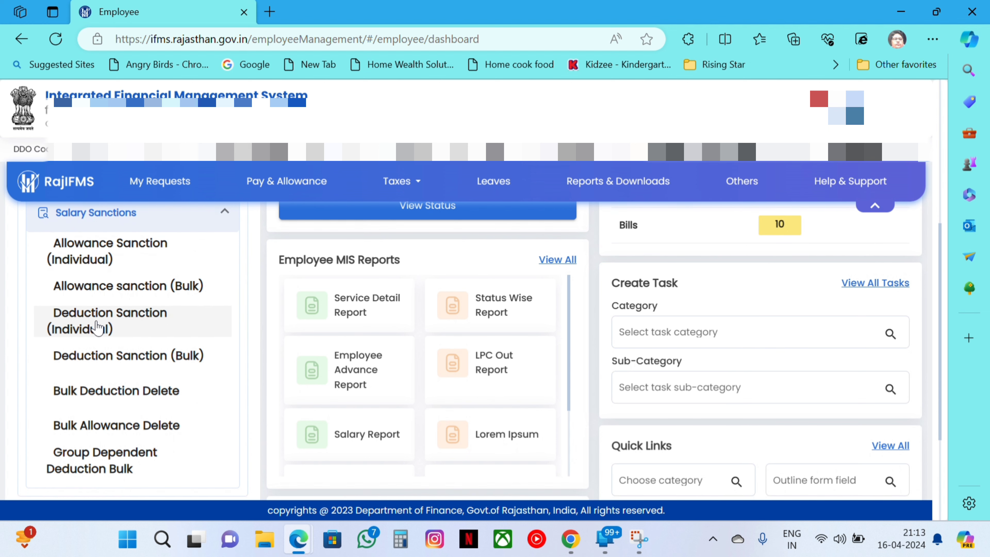
{"action": "left_click", "coordinate": [97, 326]}
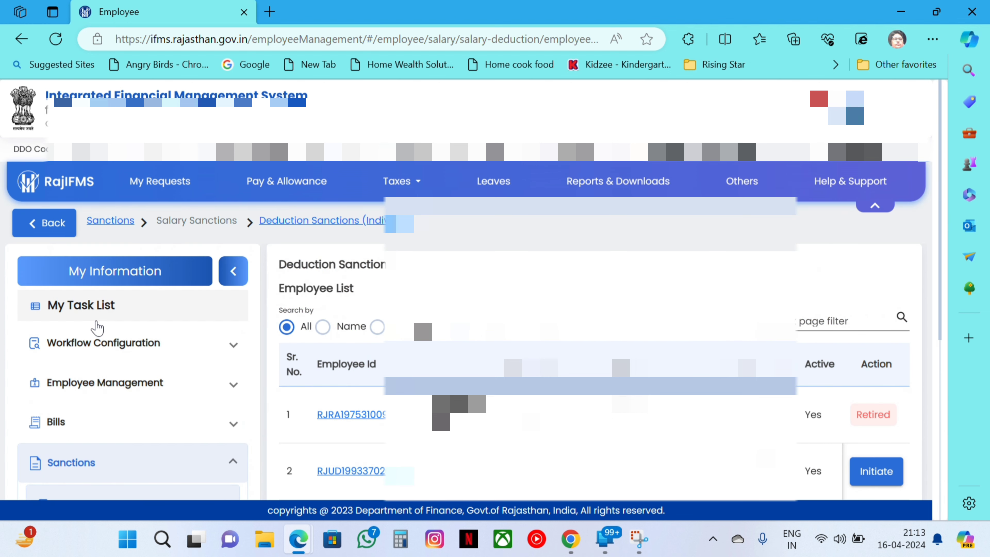
Initiate a deduction sanction for the seventh employee, on the second page of the employee list
{"action": "scroll", "coordinate": [93, 325], "scroll_direction": "down", "scroll_amount": 3}
{"action": "scroll", "coordinate": [480, 332], "scroll_direction": "down", "scroll_amount": 4}
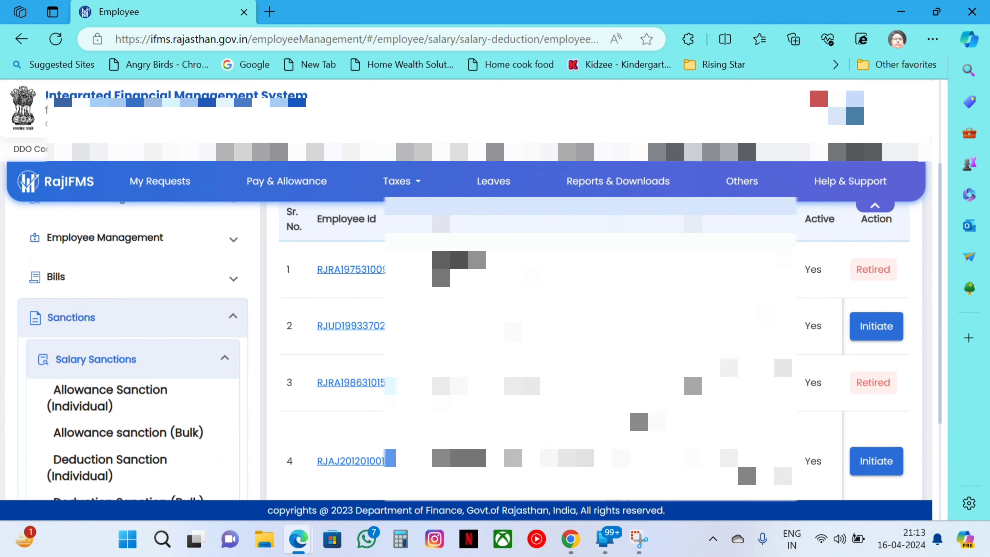
{"action": "scroll", "coordinate": [479, 332], "scroll_direction": "down", "scroll_amount": 1}
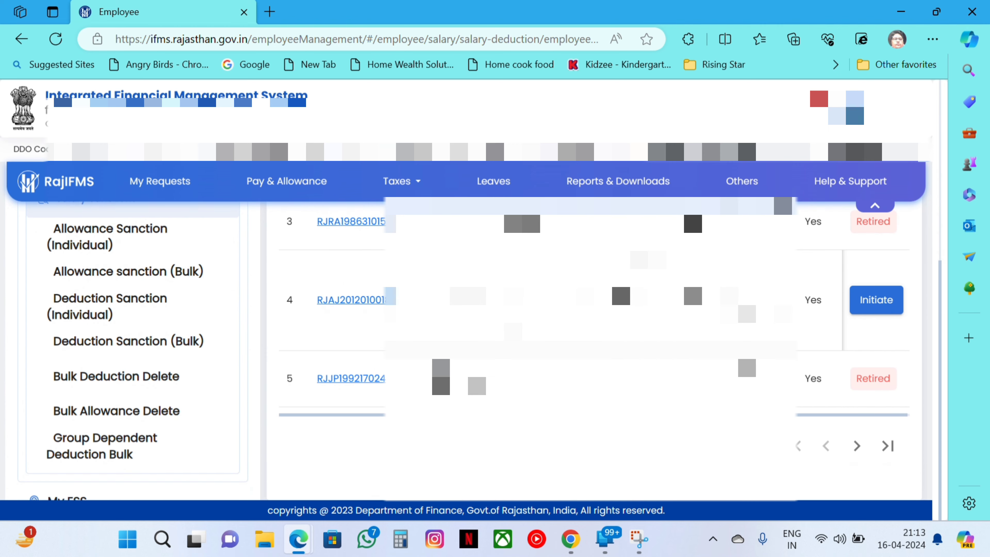
{"action": "scroll", "coordinate": [480, 332], "scroll_direction": "up", "scroll_amount": 5}
{"action": "scroll", "coordinate": [508, 89], "scroll_direction": "up", "scroll_amount": 1}
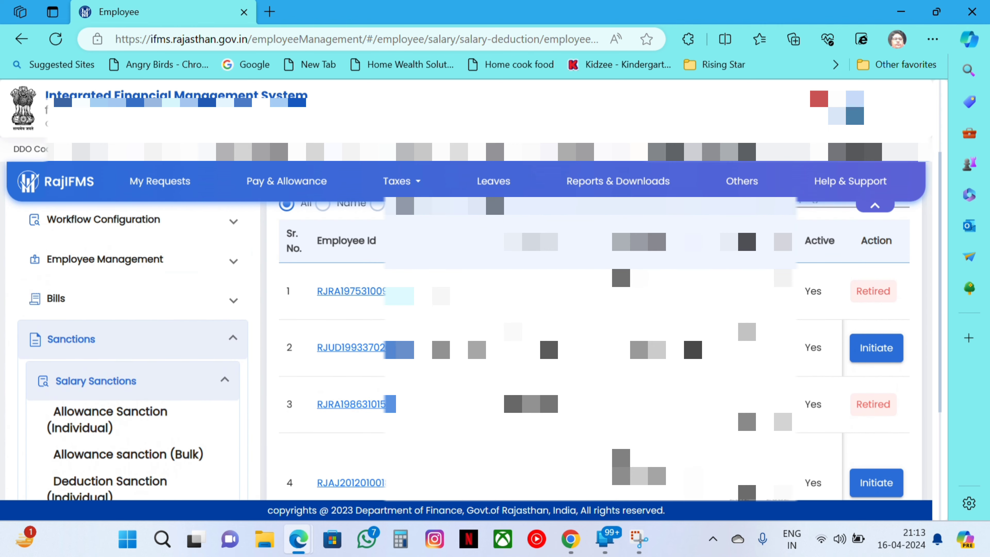
{"action": "scroll", "coordinate": [508, 89], "scroll_direction": "down", "scroll_amount": 5}
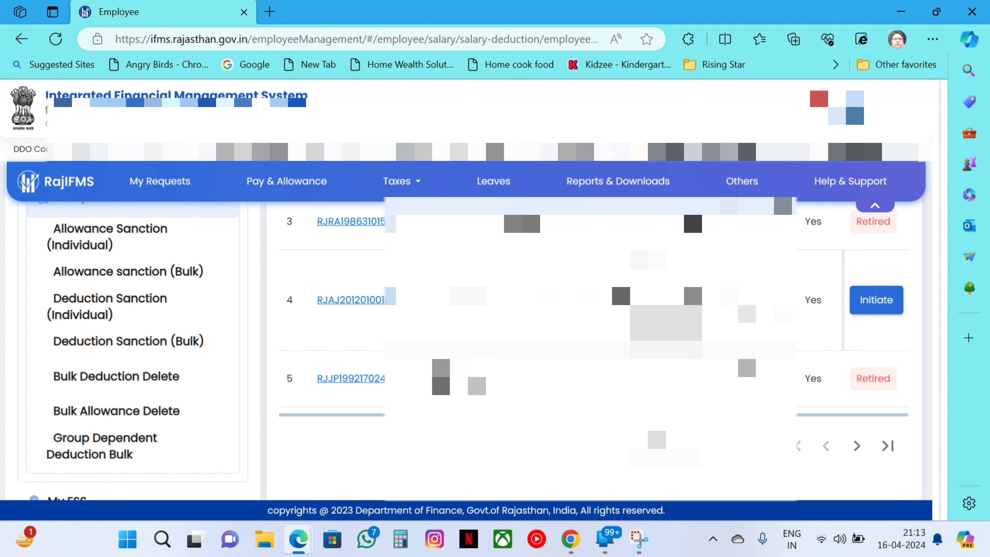
{"action": "scroll", "coordinate": [479, 351], "scroll_direction": "down", "scroll_amount": 3}
{"action": "scroll", "coordinate": [479, 351], "scroll_direction": "down", "scroll_amount": 2}
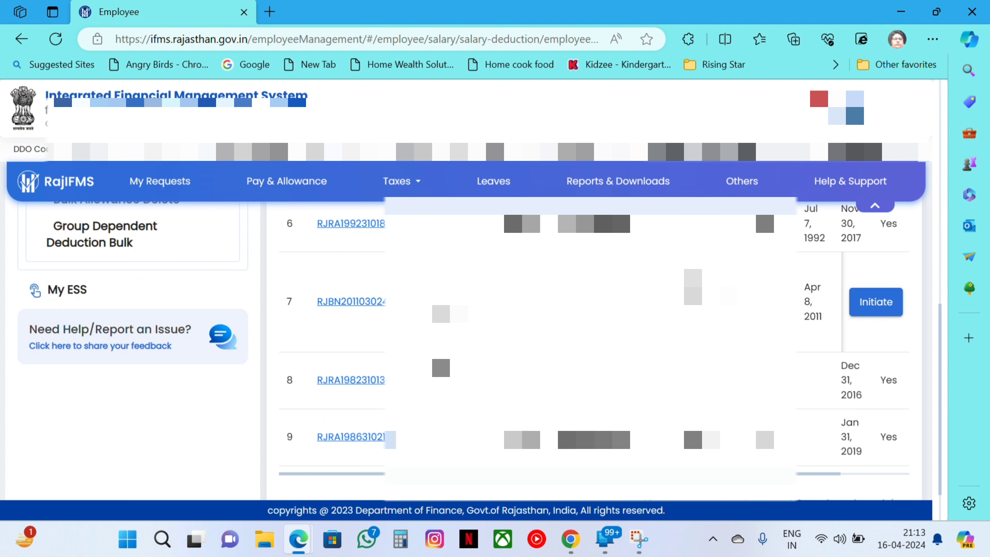
{"action": "scroll", "coordinate": [871, 280], "scroll_direction": "down", "scroll_amount": 1}
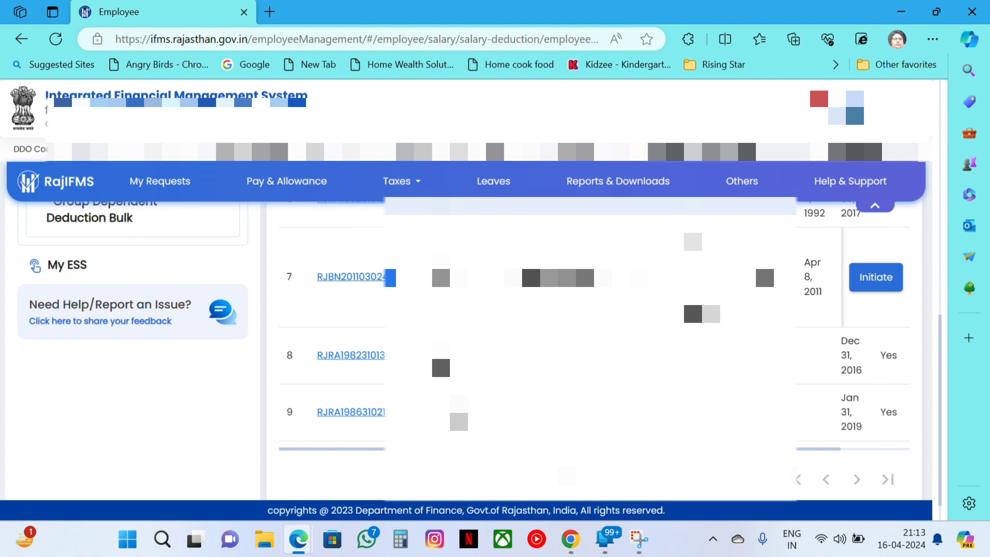
{"action": "left_click", "coordinate": [873, 277]}
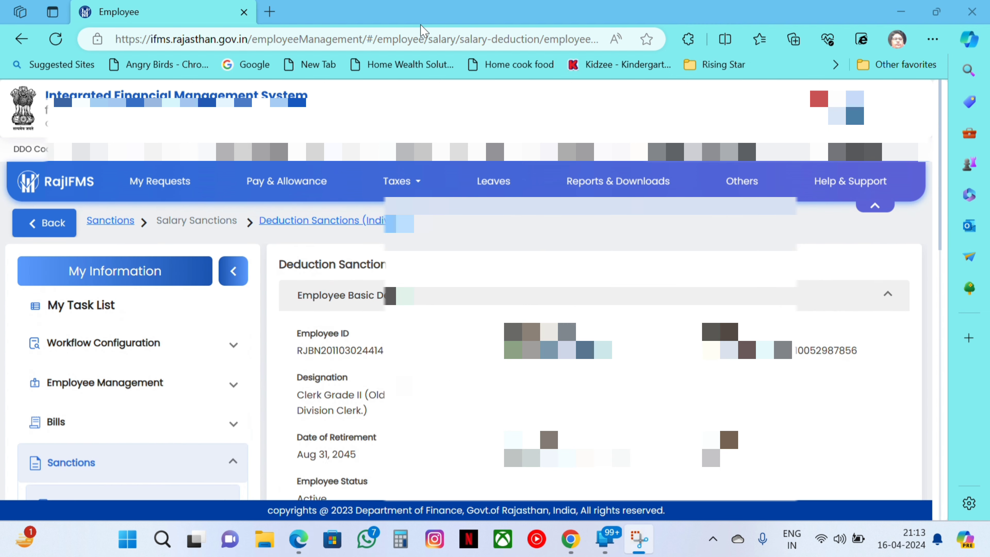
Review the employee's basic details and existing deductions, down to the Add Deduction and Add Documents sections
{"action": "scroll", "coordinate": [590, 332], "scroll_direction": "down", "scroll_amount": 3}
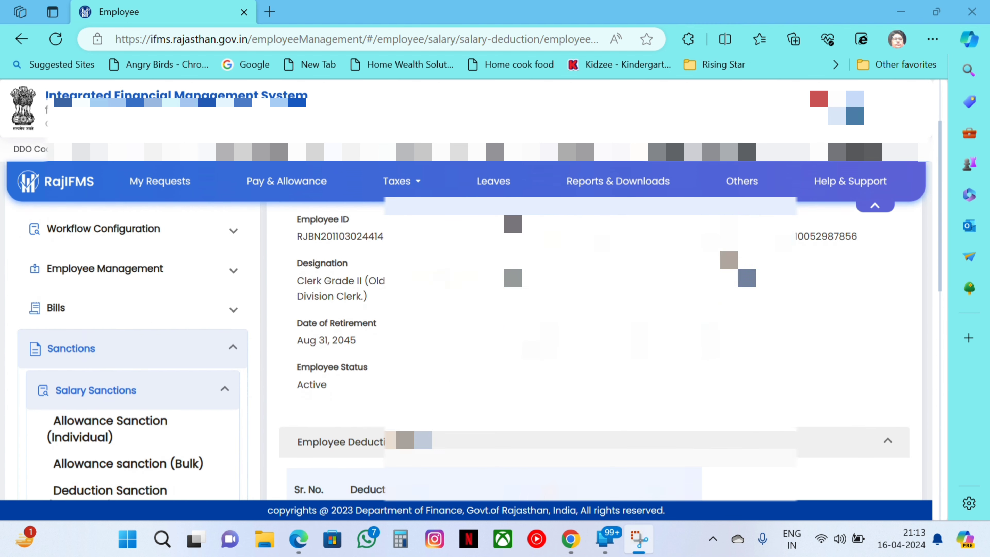
{"action": "scroll", "coordinate": [464, 358], "scroll_direction": "down", "scroll_amount": 8}
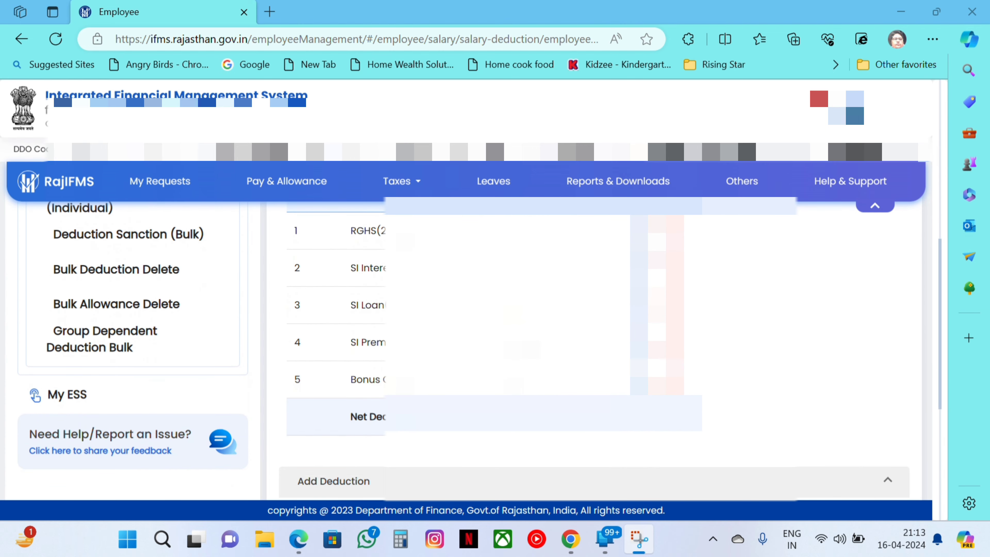
{"action": "scroll", "coordinate": [479, 349], "scroll_direction": "up", "scroll_amount": 1}
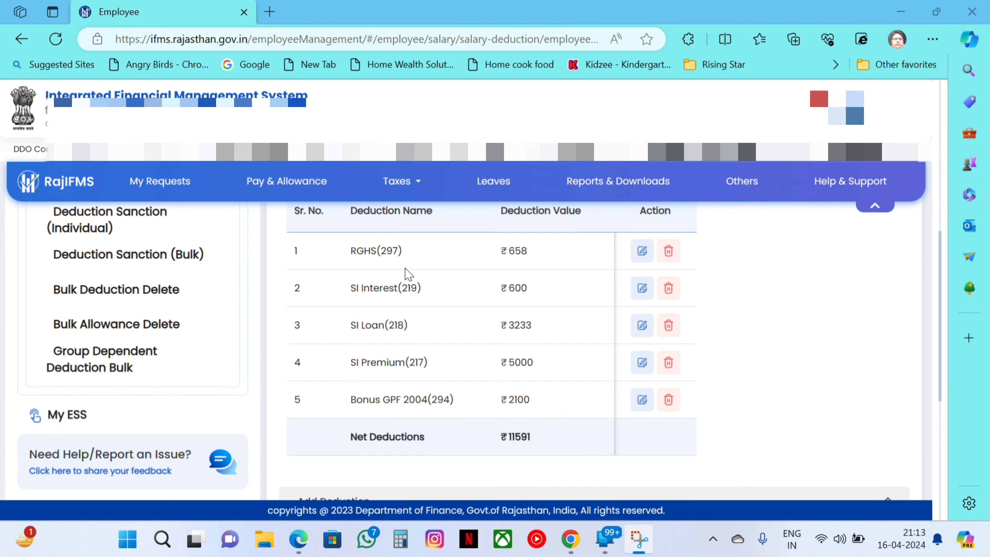
{"action": "scroll", "coordinate": [442, 410], "scroll_direction": "down", "scroll_amount": 1}
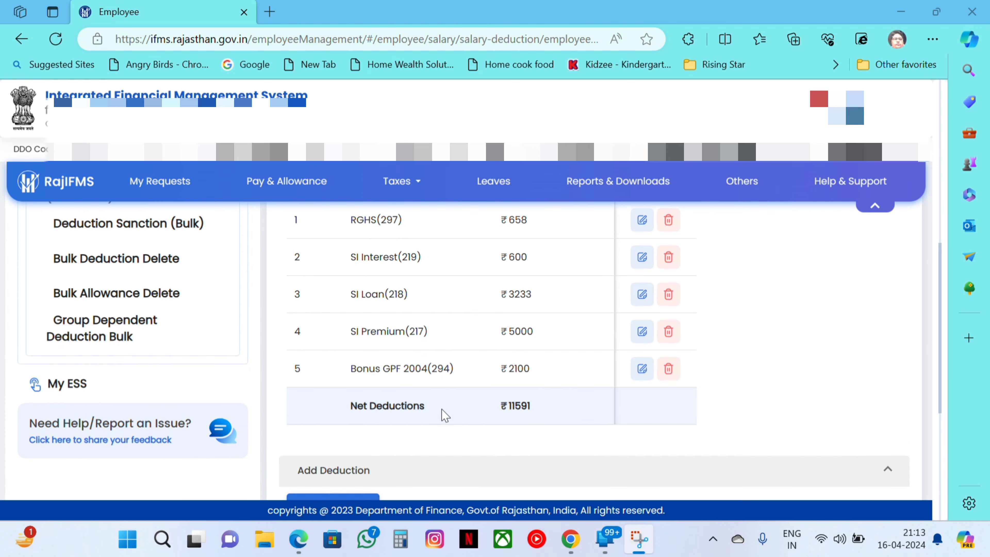
{"action": "scroll", "coordinate": [442, 410], "scroll_direction": "up", "scroll_amount": 1}
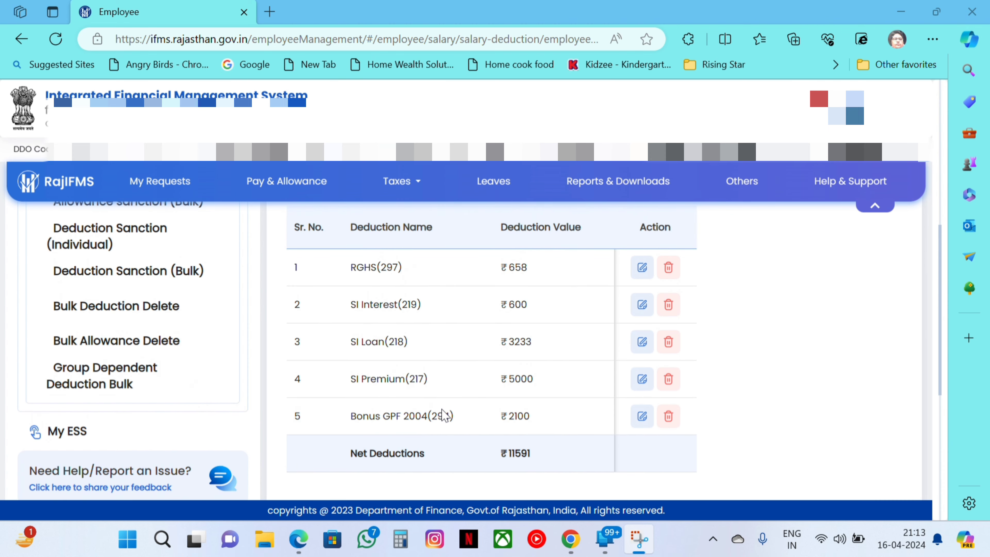
{"action": "scroll", "coordinate": [444, 416], "scroll_direction": "down", "scroll_amount": 1}
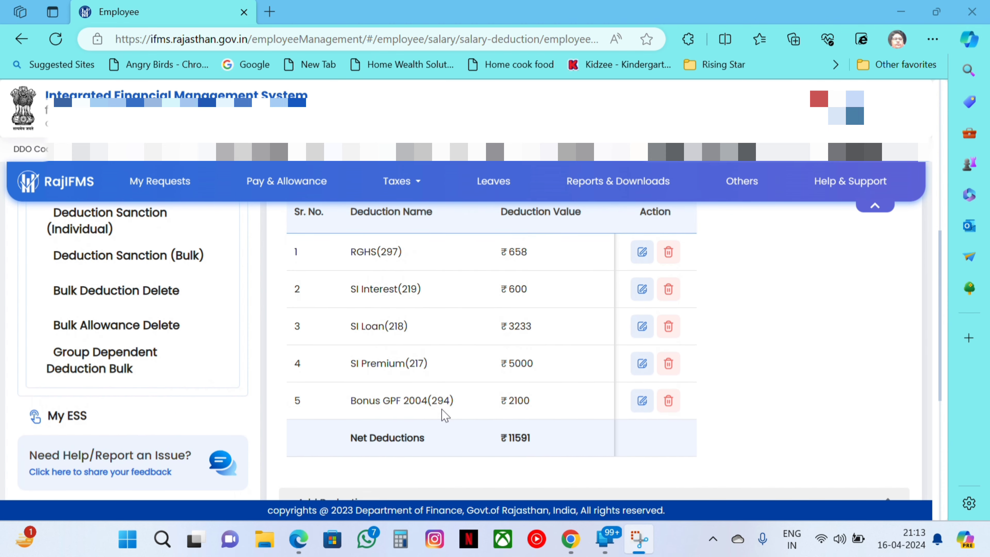
{"action": "scroll", "coordinate": [442, 409], "scroll_direction": "down", "scroll_amount": 1}
{"action": "scroll", "coordinate": [445, 415], "scroll_direction": "down", "scroll_amount": 4}
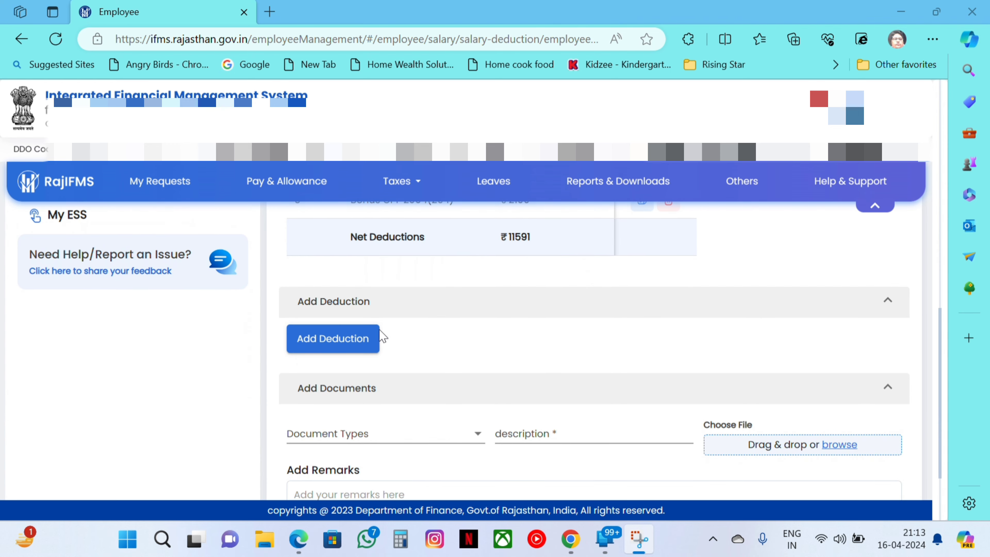
Start a new recurring monthly deduction with APRIL (2024) as the effective month salary
{"action": "left_click", "coordinate": [324, 344]}
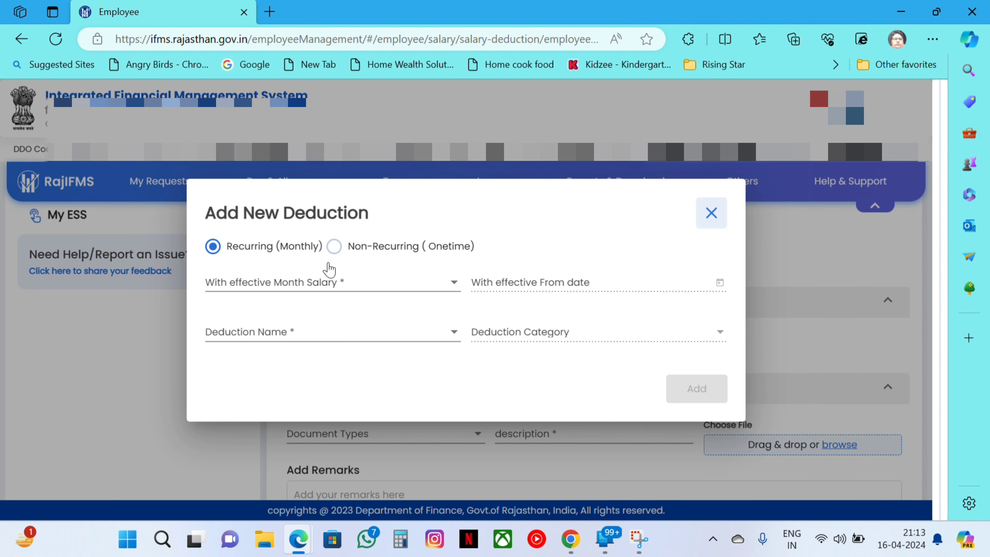
{"action": "left_click", "coordinate": [363, 291]}
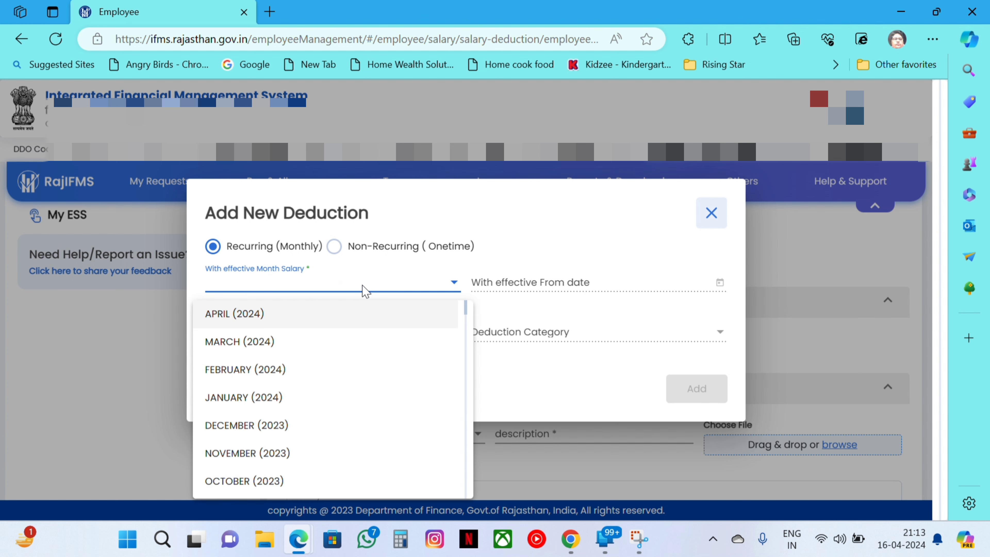
{"action": "left_click", "coordinate": [236, 314]}
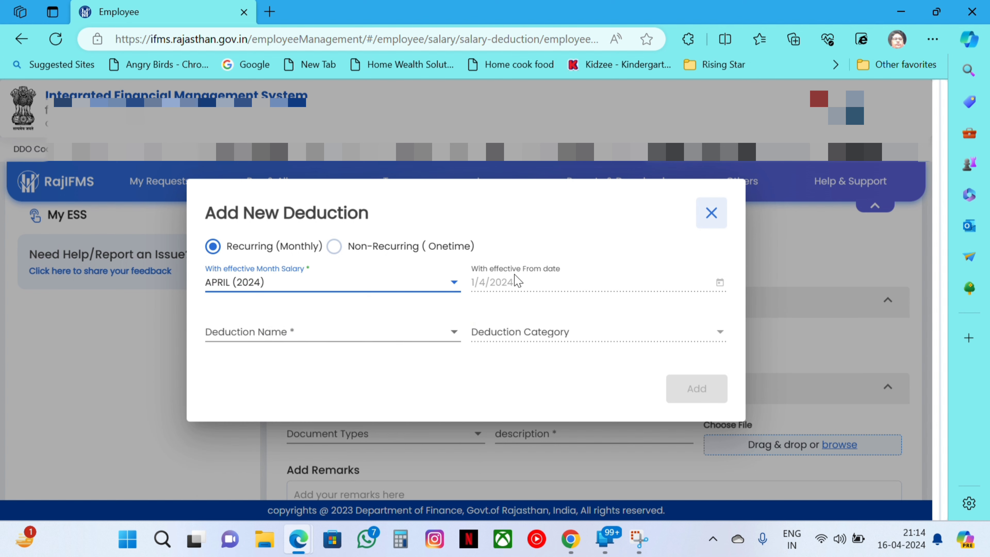
Select Group Insurance (211) as the deduction name for the new deduction
{"action": "left_click", "coordinate": [328, 341]}
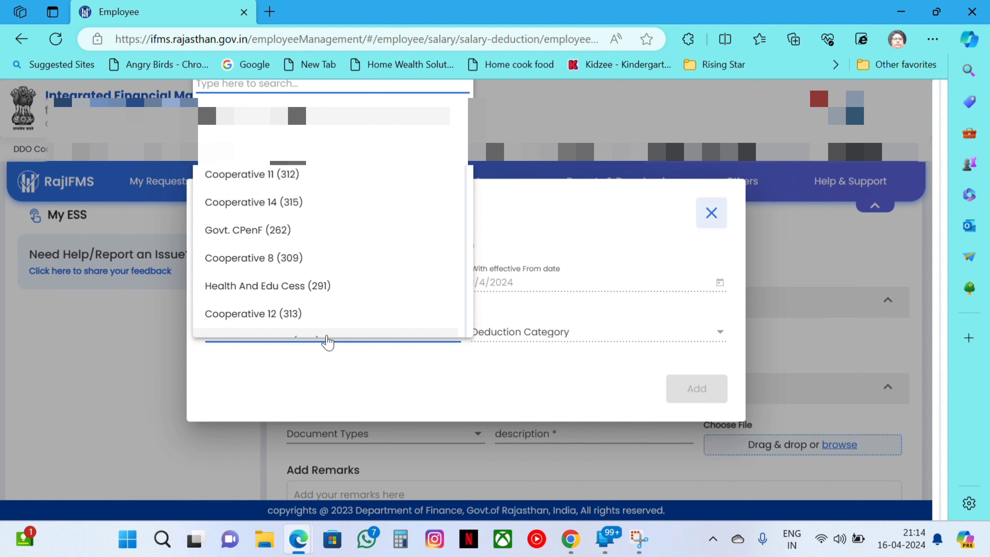
{"action": "scroll", "coordinate": [306, 256], "scroll_direction": "down", "scroll_amount": 5}
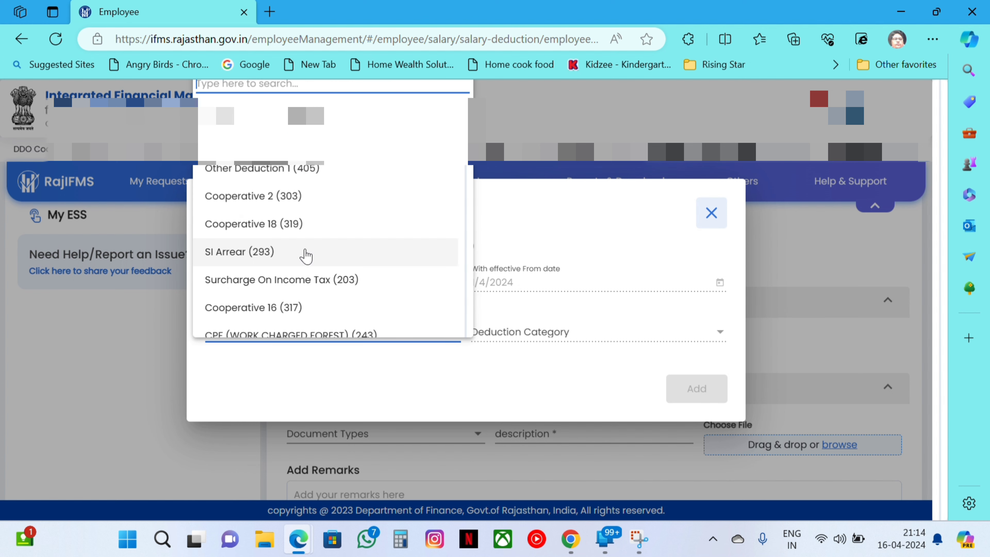
{"action": "scroll", "coordinate": [306, 255], "scroll_direction": "down", "scroll_amount": 8}
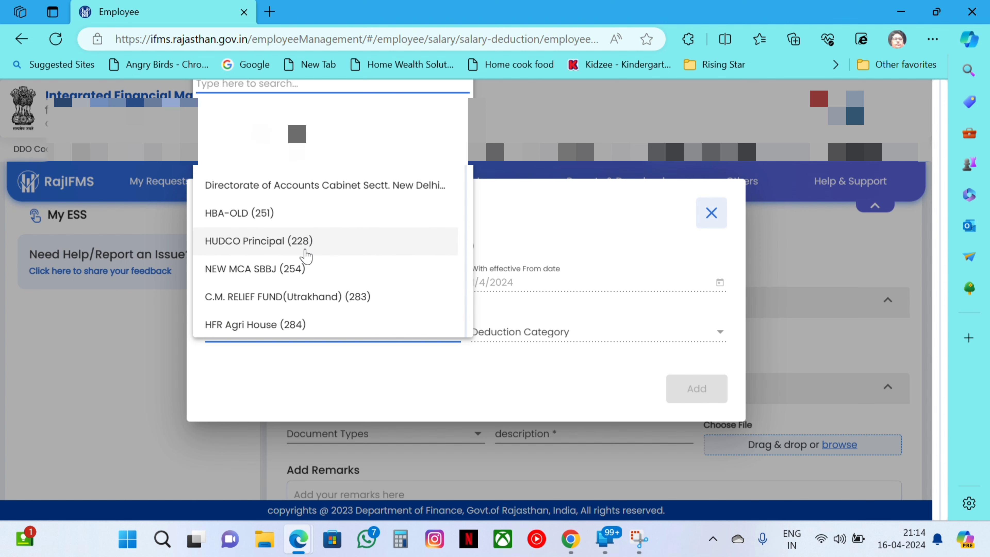
{"action": "scroll", "coordinate": [306, 255], "scroll_direction": "down", "scroll_amount": 10}
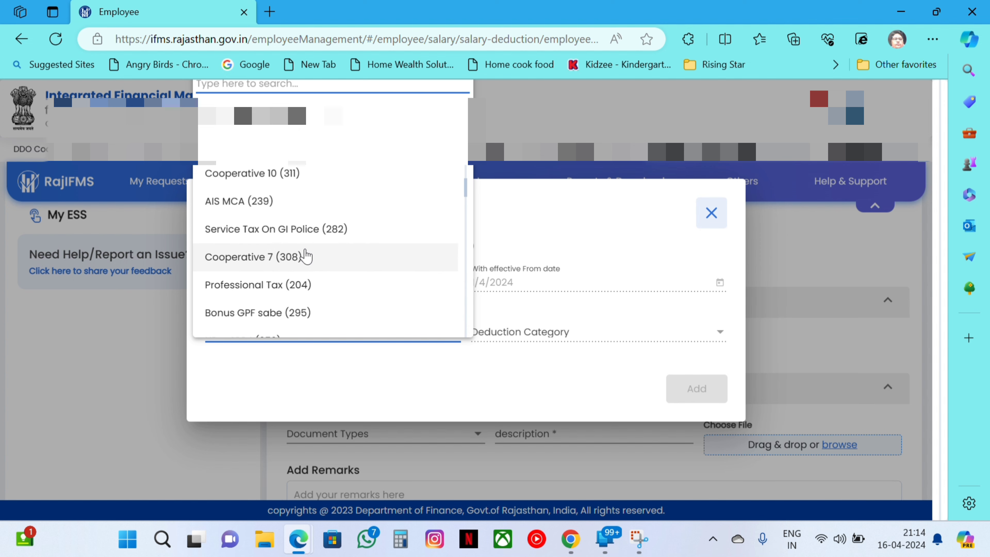
{"action": "scroll", "coordinate": [305, 255], "scroll_direction": "down", "scroll_amount": 8}
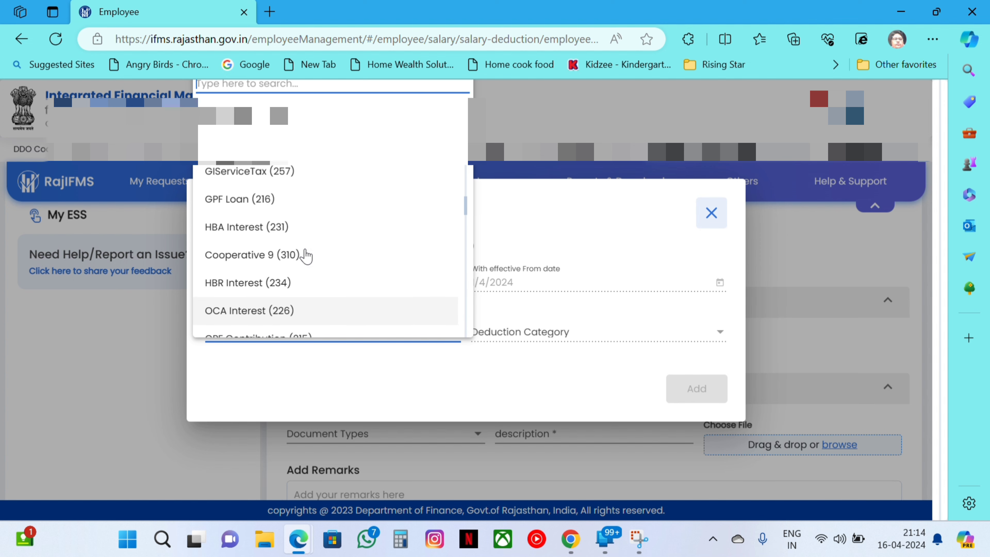
{"action": "scroll", "coordinate": [305, 255], "scroll_direction": "down", "scroll_amount": 5}
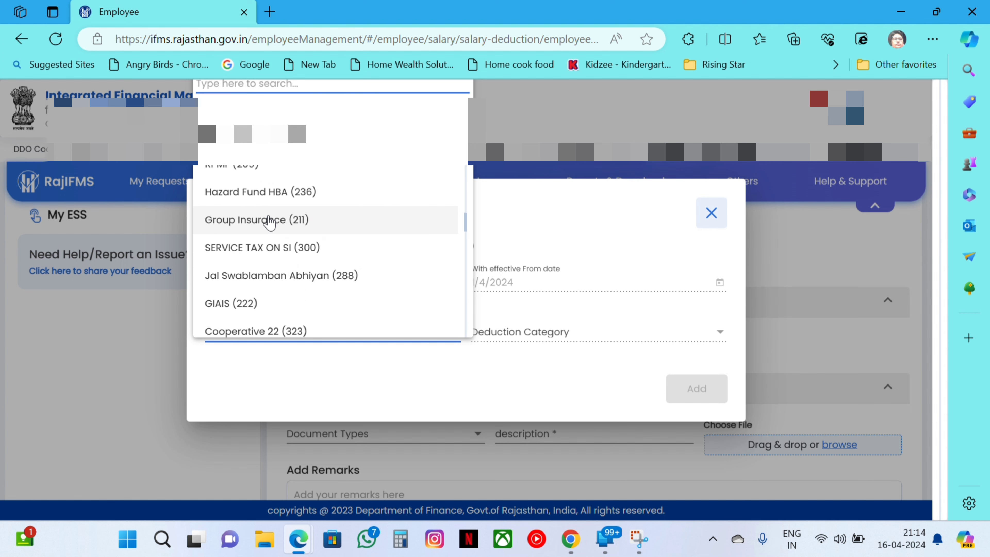
{"action": "left_click", "coordinate": [269, 221]}
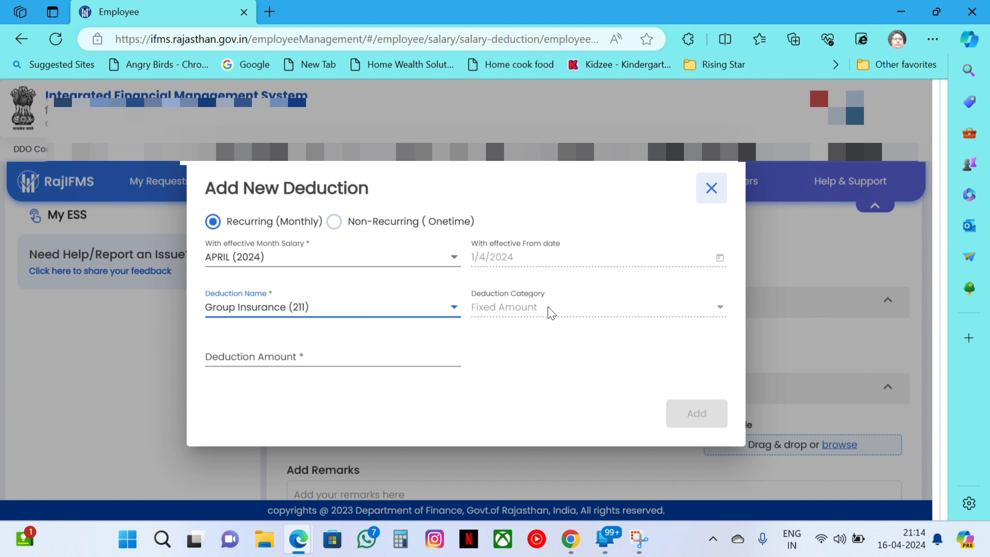
Set the deduction amount to 700, add the deduction and check its entry in the Add Deduction table
{"action": "left_click", "coordinate": [279, 357]}
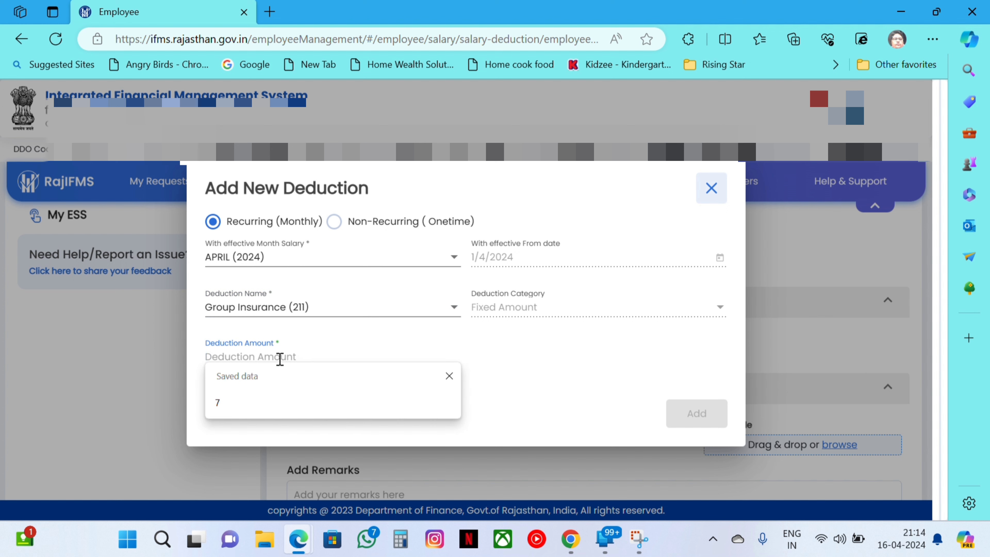
{"action": "type", "text": "700"}
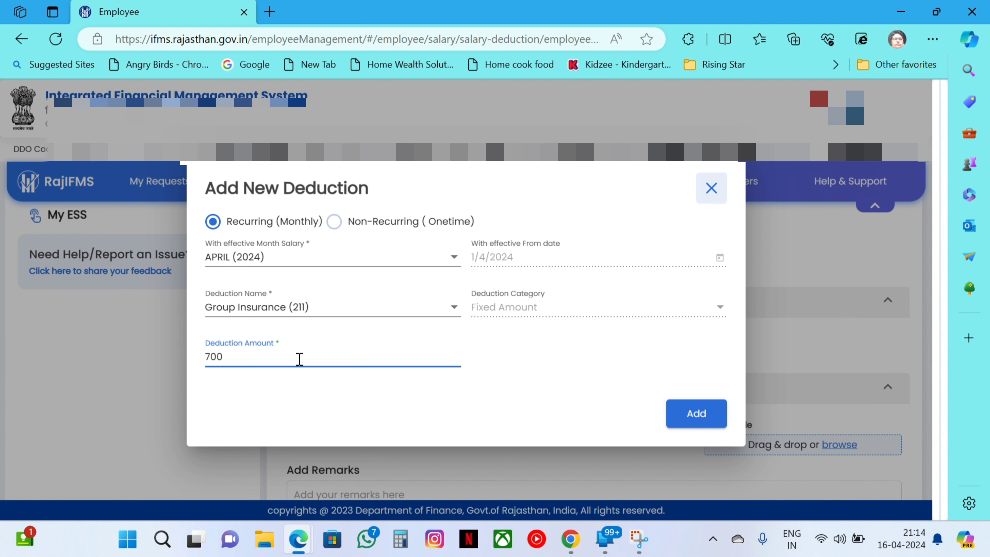
{"action": "left_click", "coordinate": [558, 411]}
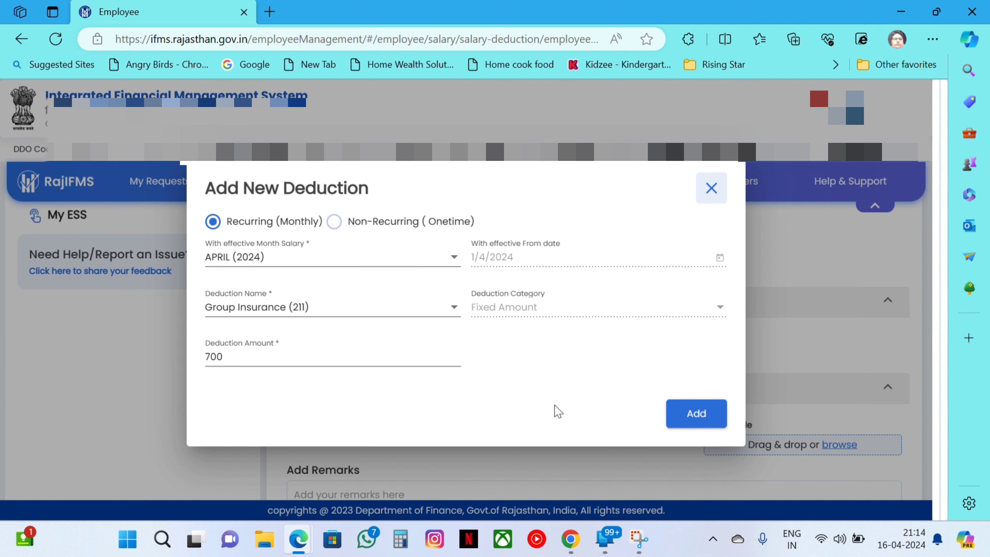
{"action": "left_click", "coordinate": [690, 421]}
{"action": "scroll", "coordinate": [581, 370], "scroll_direction": "down", "scroll_amount": 3}
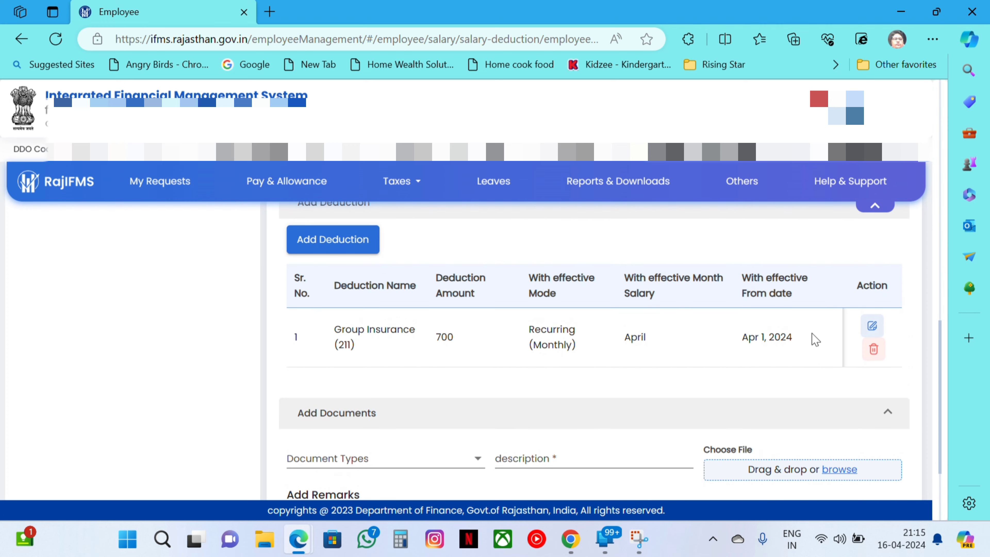
{"action": "scroll", "coordinate": [663, 382], "scroll_direction": "up", "scroll_amount": 1}
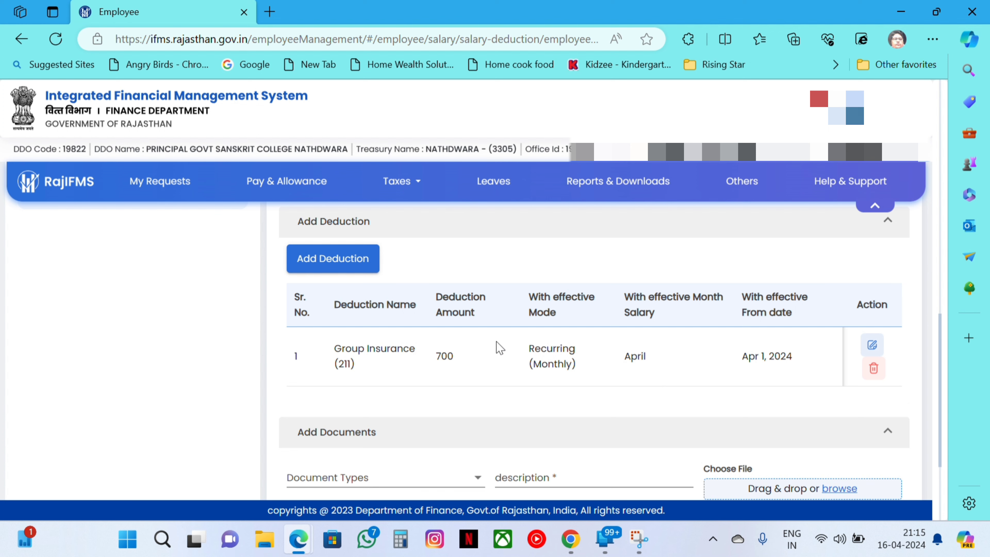
{"action": "scroll", "coordinate": [485, 300], "scroll_direction": "down", "scroll_amount": 1}
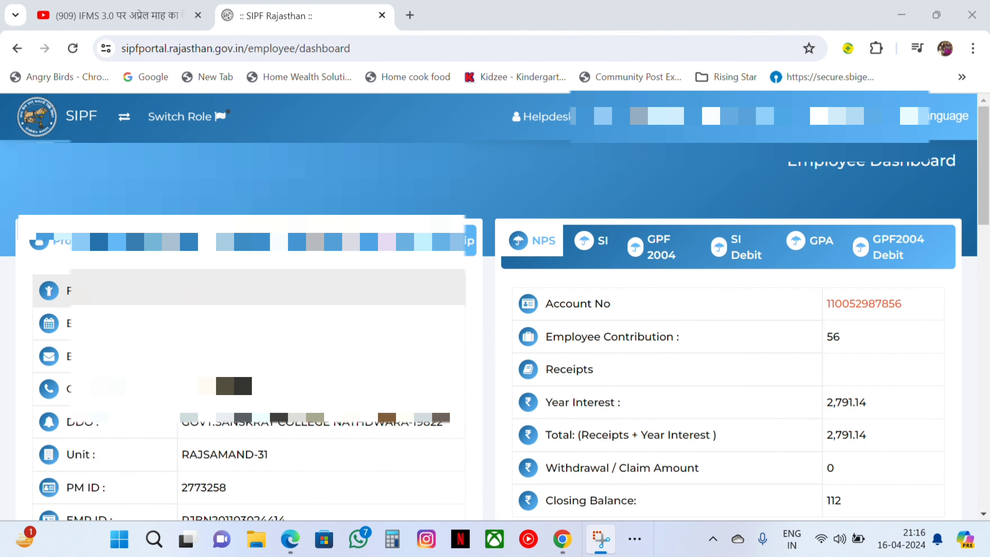
Switch to the SIPF portal in Chrome and open the GPA section of the employee dashboard
{"action": "scroll", "coordinate": [583, 186], "scroll_direction": "down", "scroll_amount": 1}
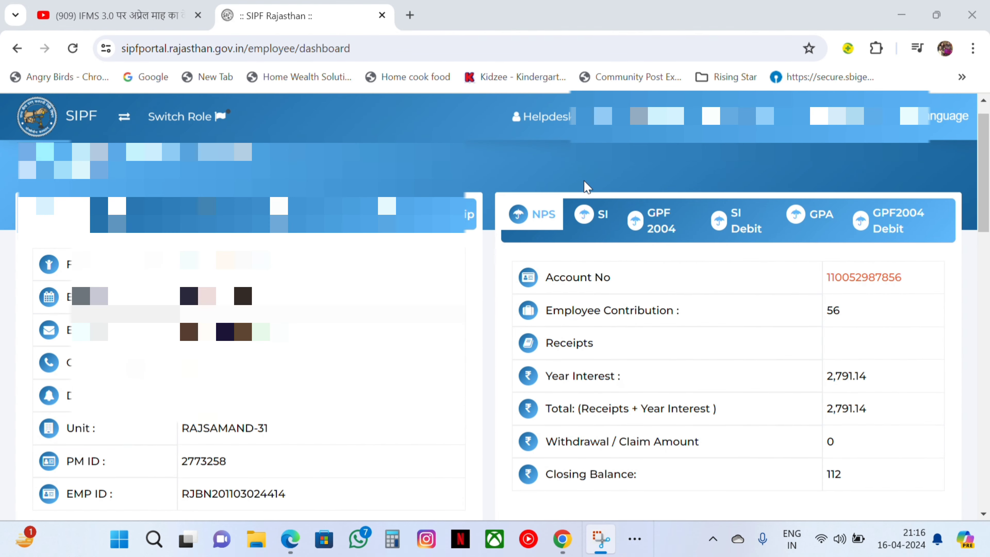
{"action": "left_click", "coordinate": [824, 220]}
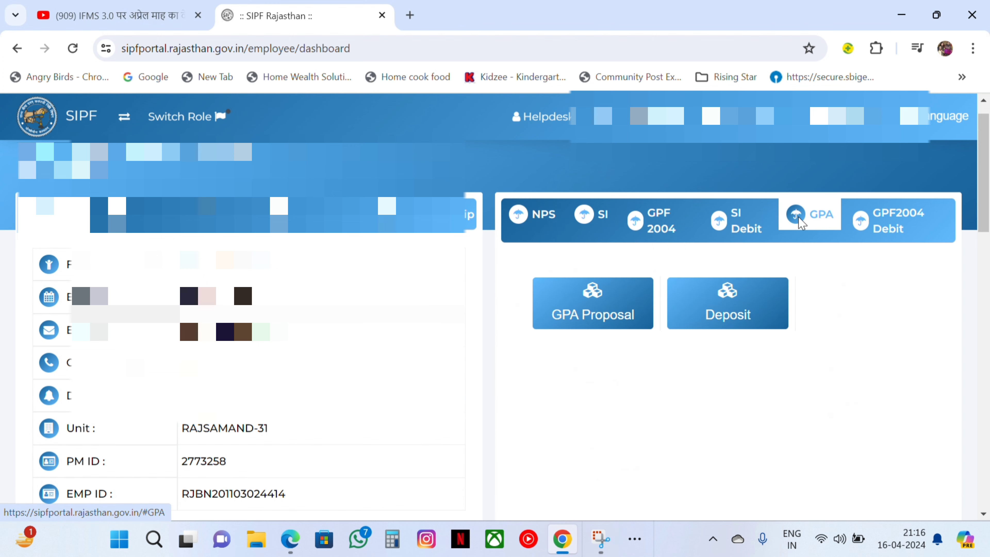
Open the GPA proposal list and view the 2024-2025 proposal application from its details through the nominee declaration
{"action": "left_click", "coordinate": [605, 311]}
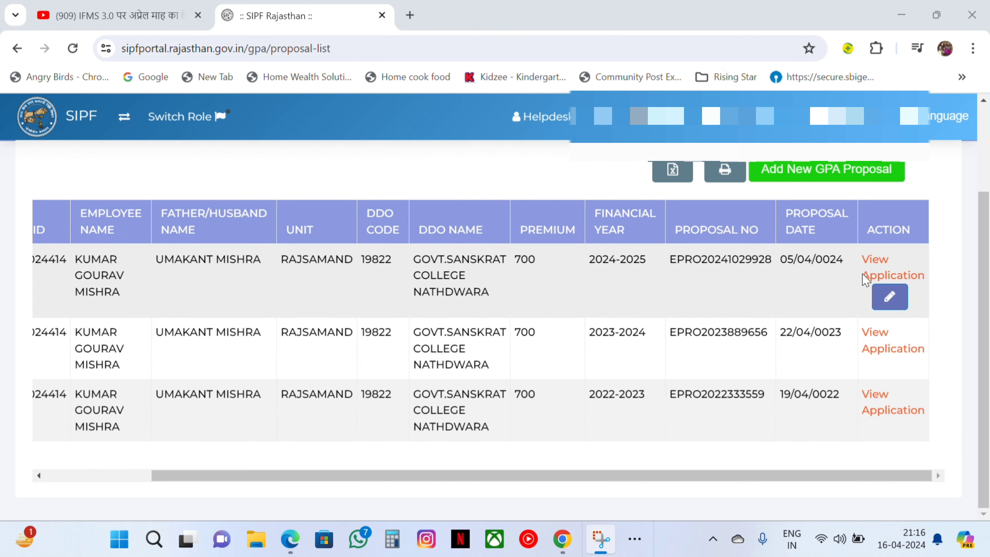
{"action": "left_click", "coordinate": [886, 269]}
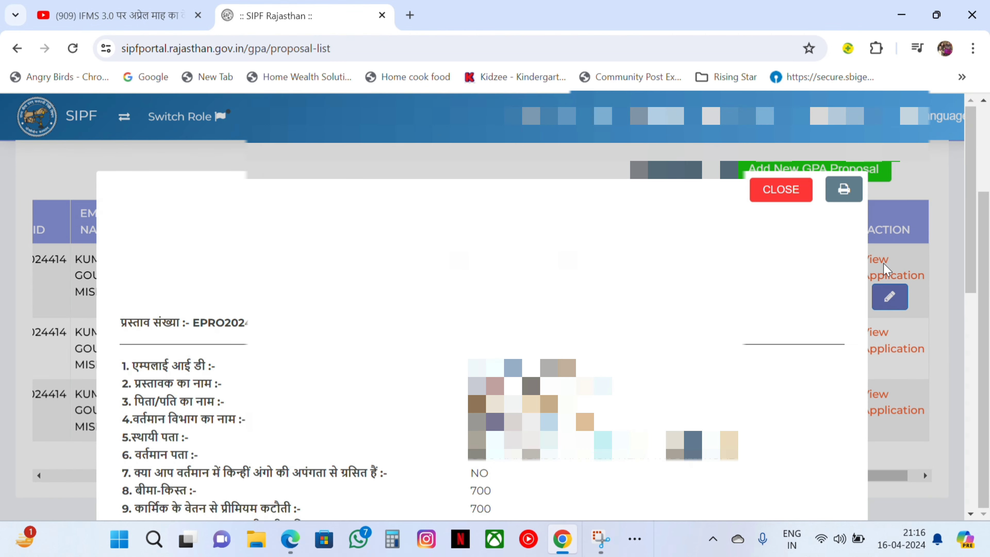
{"action": "scroll", "coordinate": [778, 249], "scroll_direction": "down", "scroll_amount": 5}
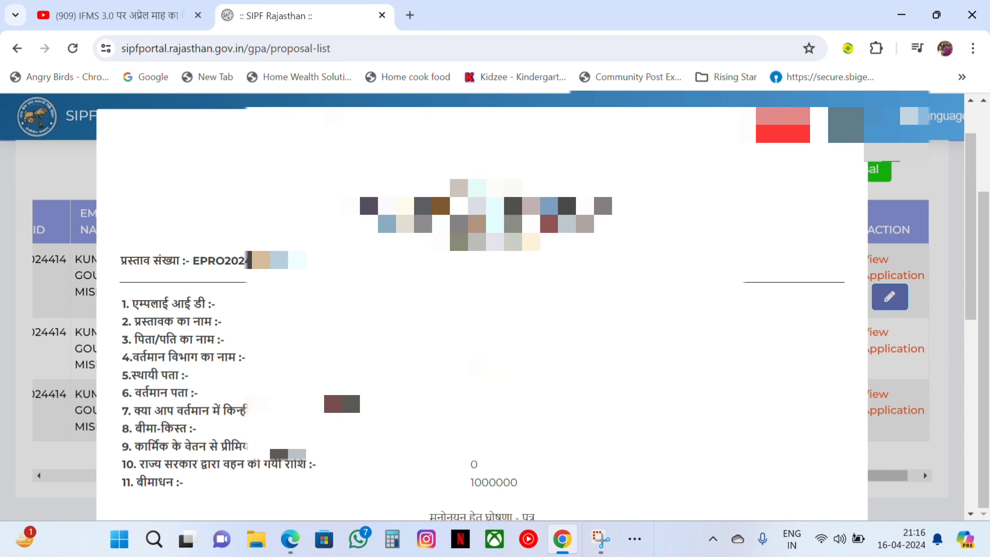
{"action": "scroll", "coordinate": [481, 304], "scroll_direction": "down", "scroll_amount": 6}
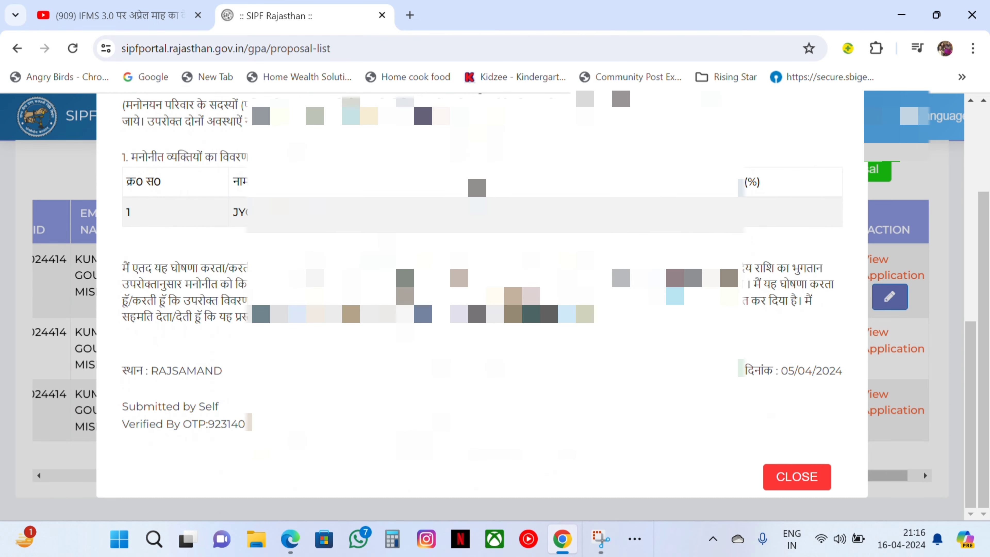
{"action": "scroll", "coordinate": [247, 460], "scroll_direction": "up", "scroll_amount": 1}
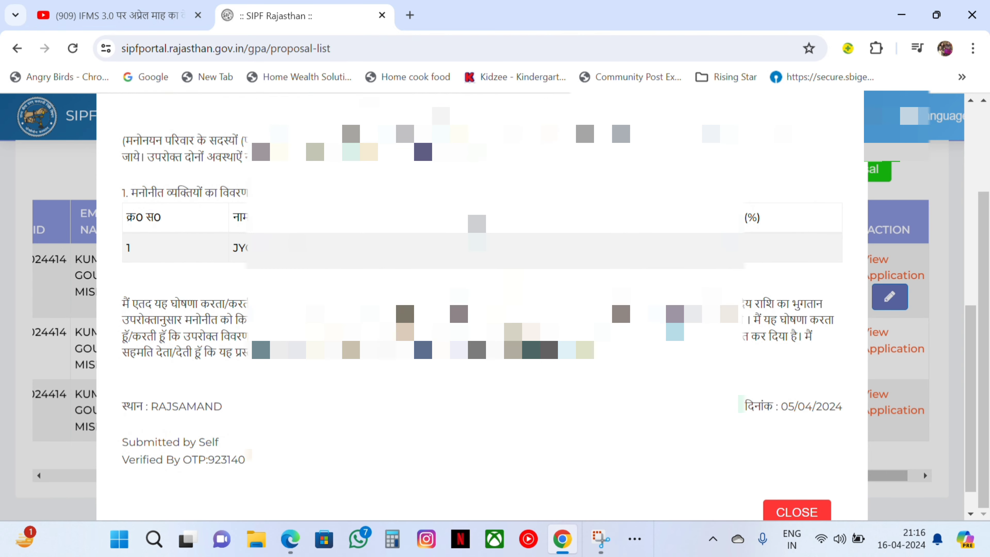
{"action": "scroll", "coordinate": [247, 459], "scroll_direction": "up", "scroll_amount": 10}
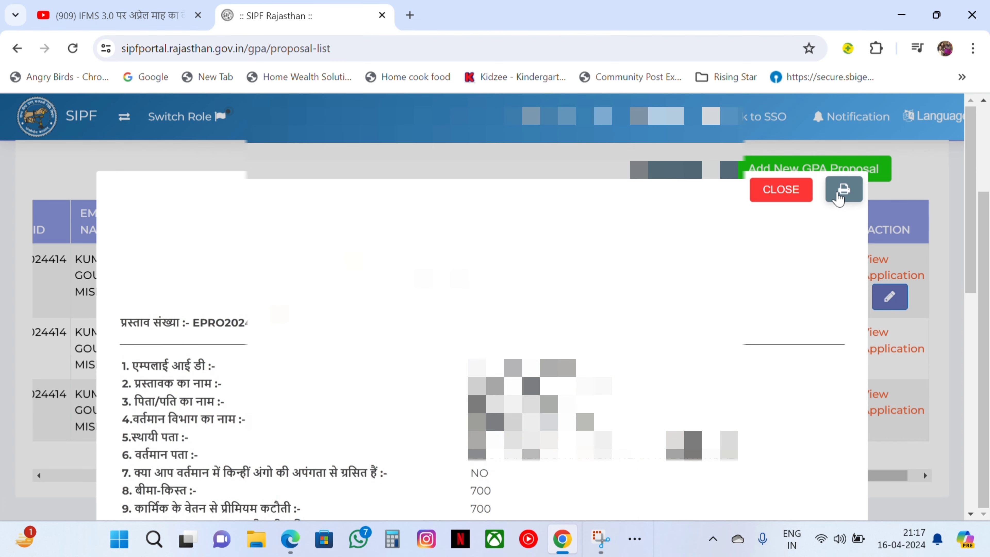
{"action": "left_click", "coordinate": [406, 29]}
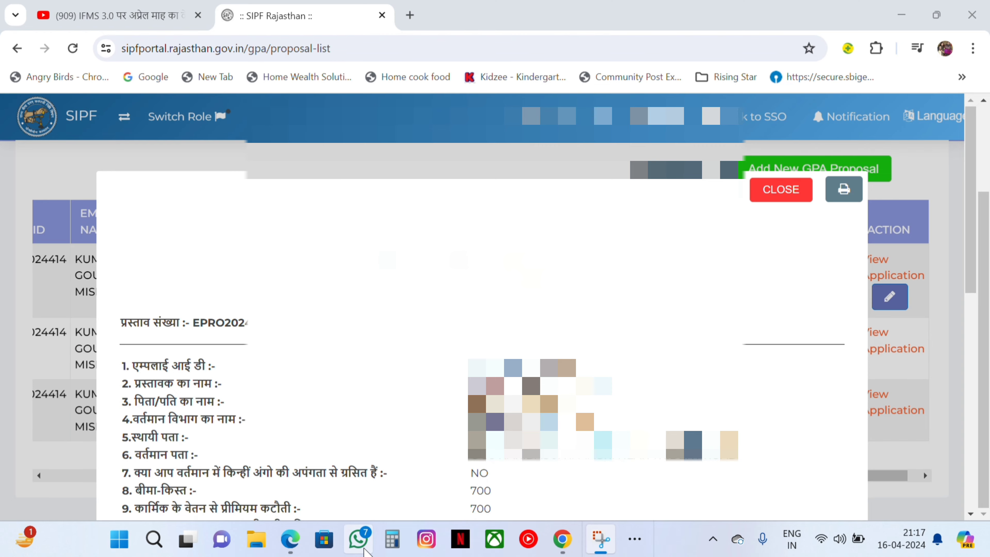
Switch back to the IFMS 3.0 deduction request in Edge and review the Group Insurance entry and the document section
{"action": "mouse_move", "coordinate": [290, 540]}
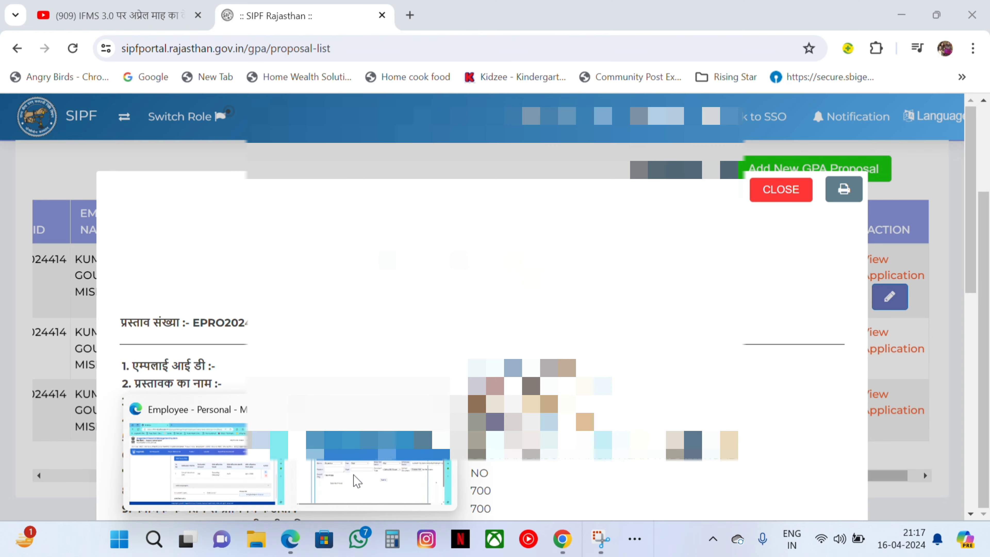
{"action": "left_click", "coordinate": [356, 480]}
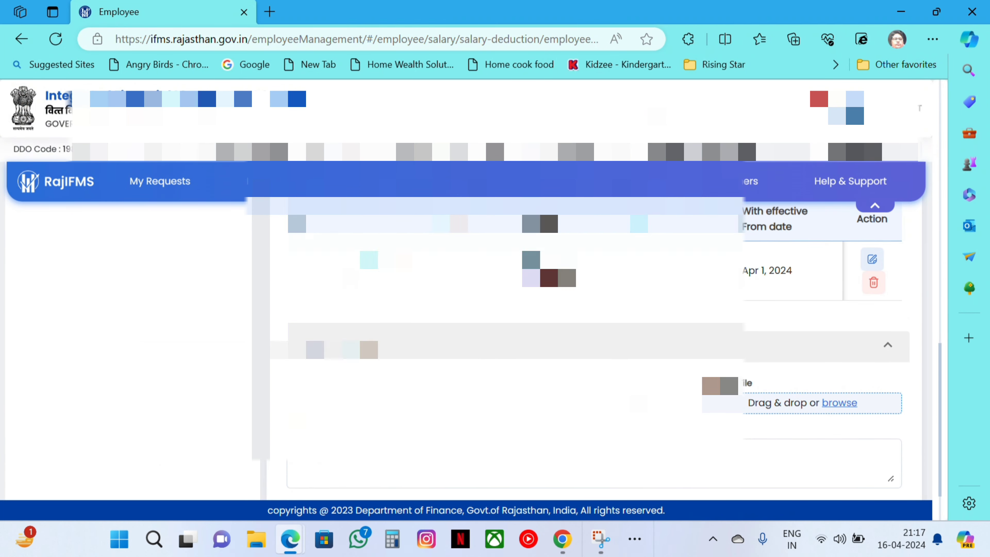
{"action": "scroll", "coordinate": [638, 393], "scroll_direction": "up", "scroll_amount": 2}
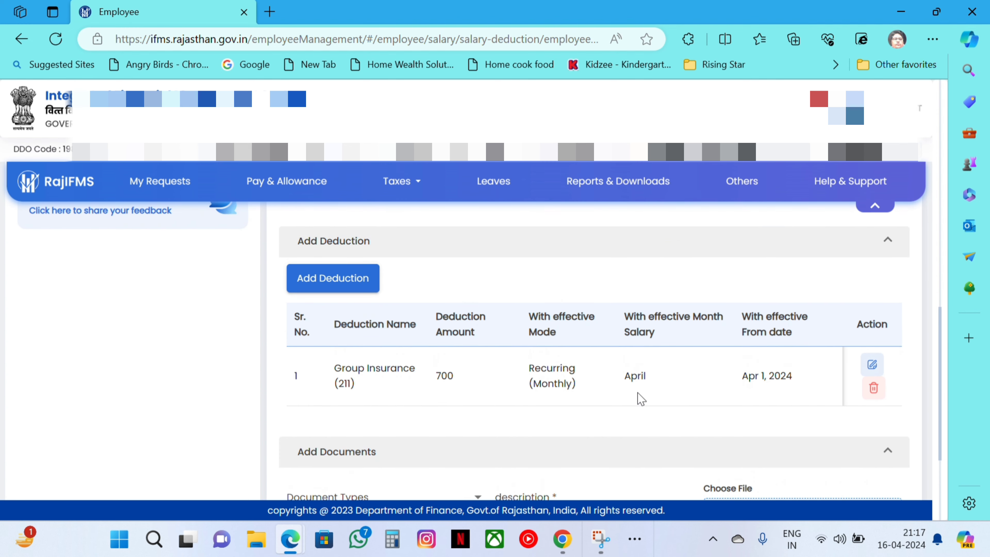
{"action": "scroll", "coordinate": [466, 327], "scroll_direction": "down", "scroll_amount": 2}
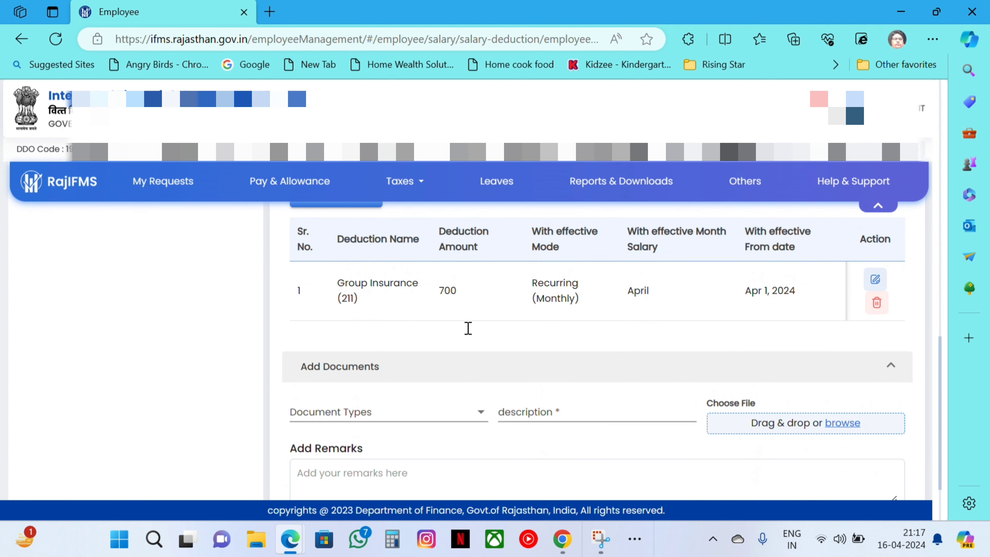
{"action": "scroll", "coordinate": [470, 334], "scroll_direction": "down", "scroll_amount": 1}
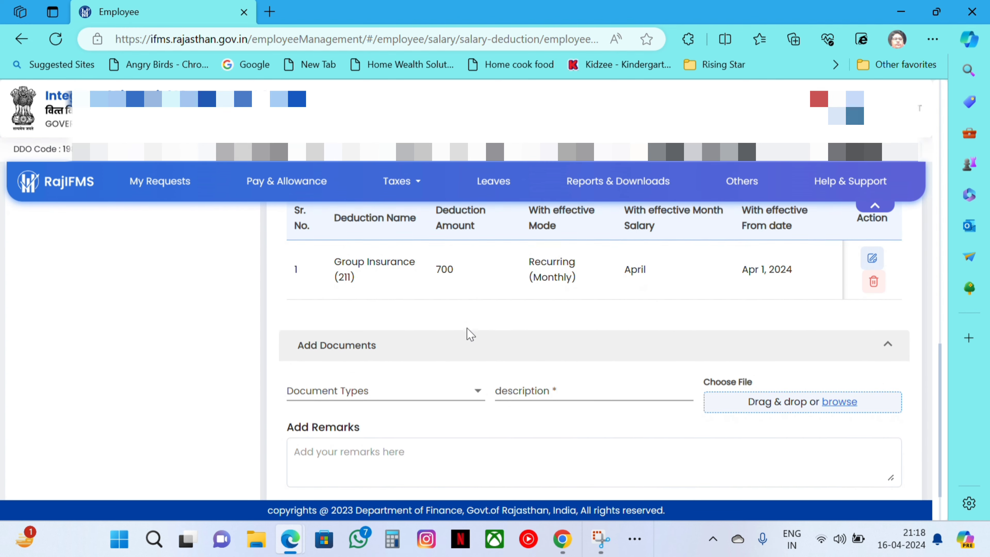
{"action": "scroll", "coordinate": [468, 335], "scroll_direction": "up", "scroll_amount": 1}
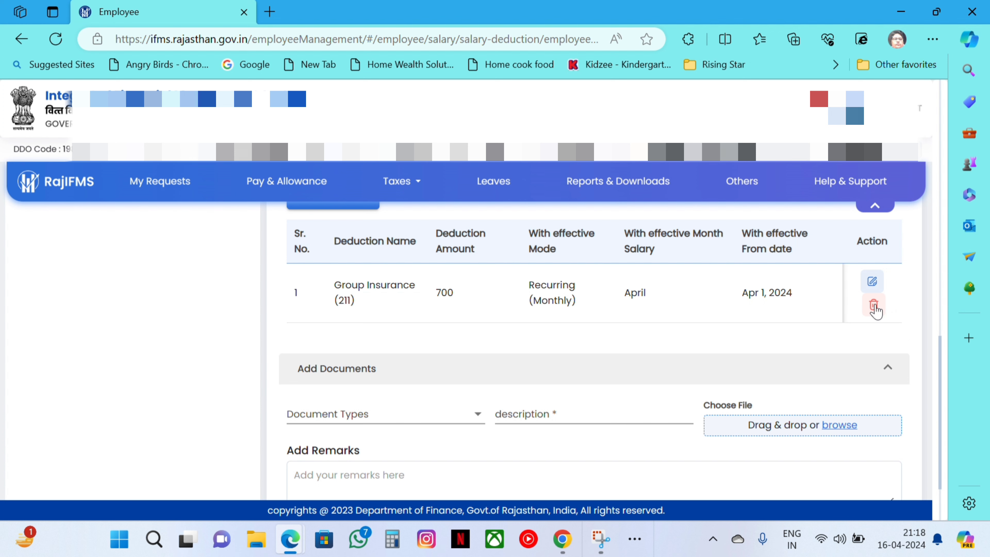
Under Add Documents, set the document type to Other and the description to "GPA Proposal 2024"
{"action": "scroll", "coordinate": [554, 380], "scroll_direction": "down", "scroll_amount": 2}
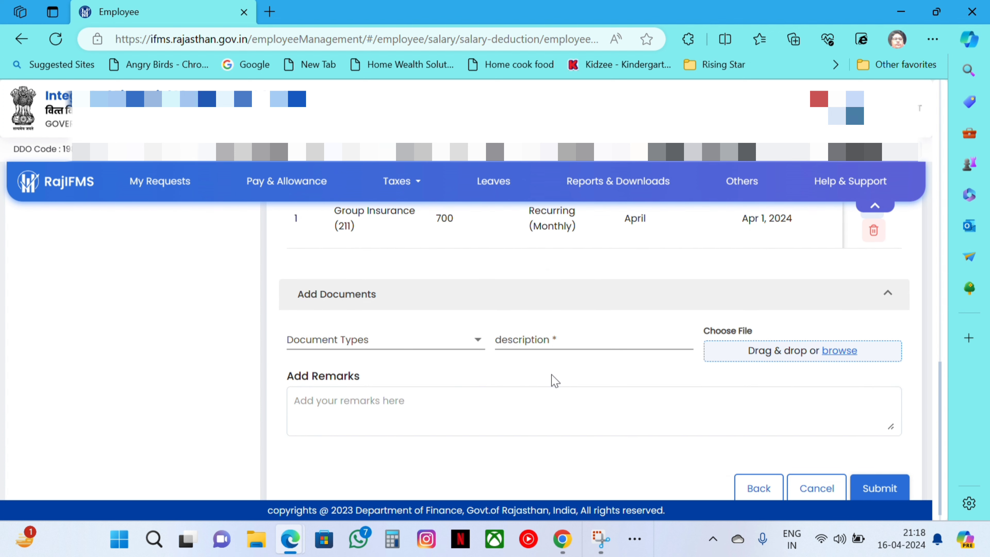
{"action": "scroll", "coordinate": [553, 381], "scroll_direction": "up", "scroll_amount": 1}
{"action": "scroll", "coordinate": [555, 381], "scroll_direction": "down", "scroll_amount": 1}
{"action": "scroll", "coordinate": [555, 380], "scroll_direction": "down", "scroll_amount": 2}
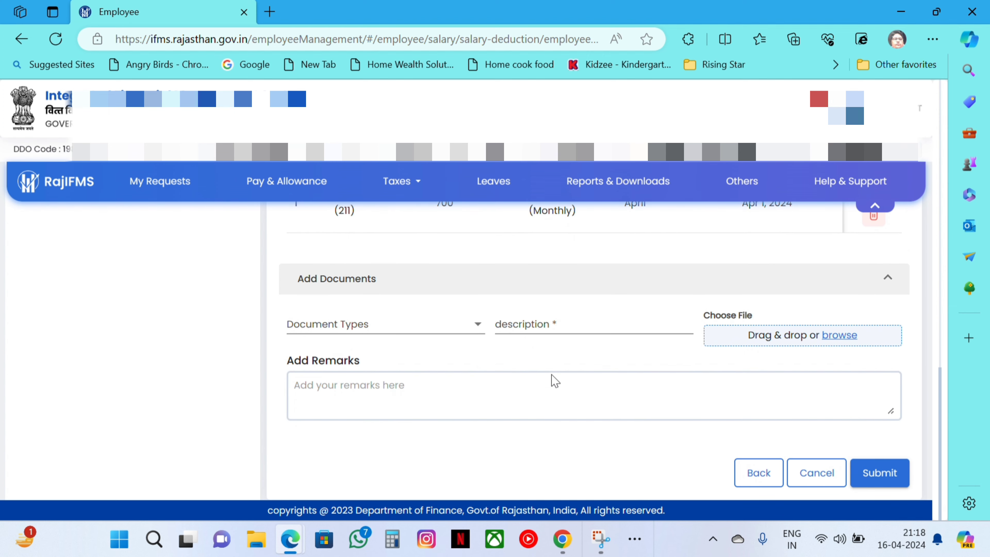
{"action": "left_click", "coordinate": [479, 328]}
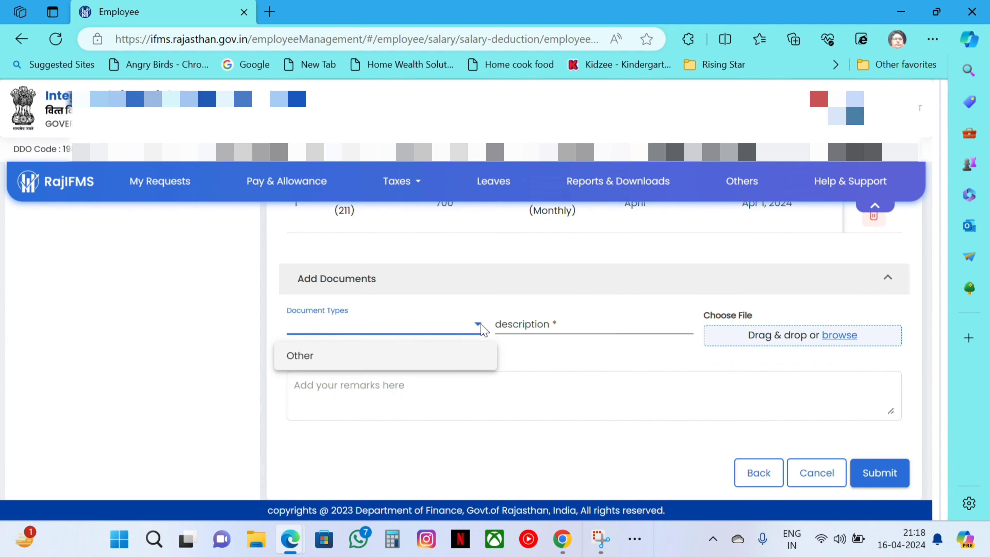
{"action": "left_click", "coordinate": [427, 352]}
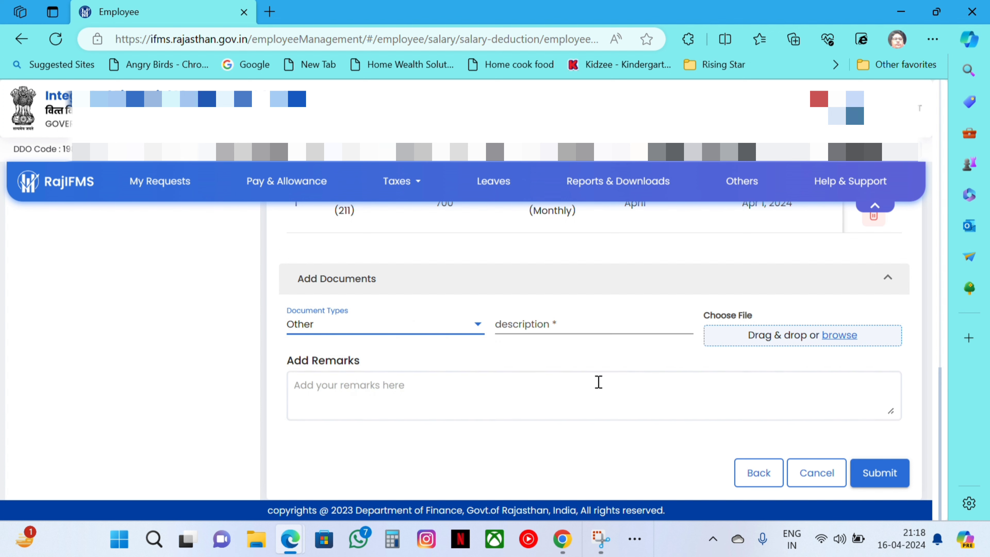
{"action": "left_click", "coordinate": [619, 322]}
{"action": "type", "text": "GP"}
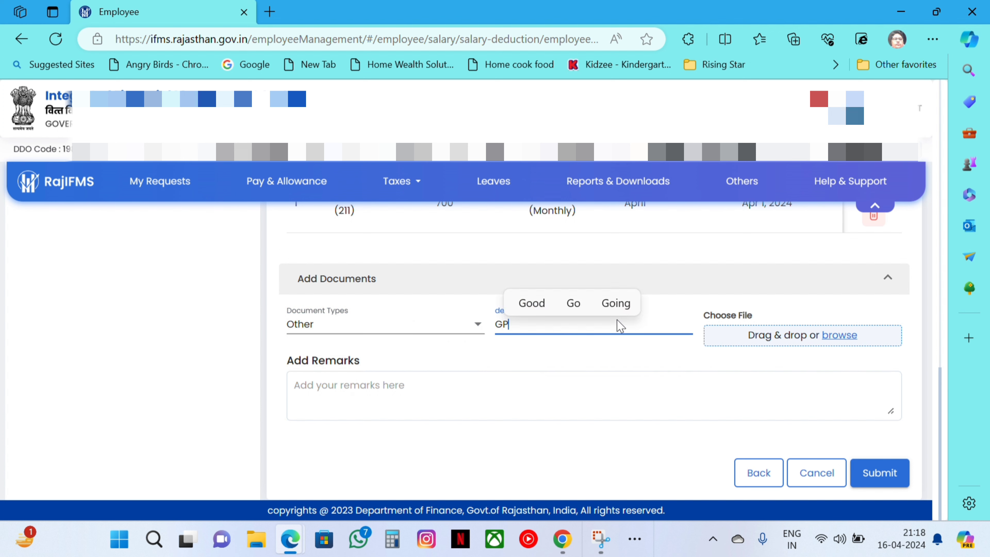
{"action": "type", "text": "A Propos"}
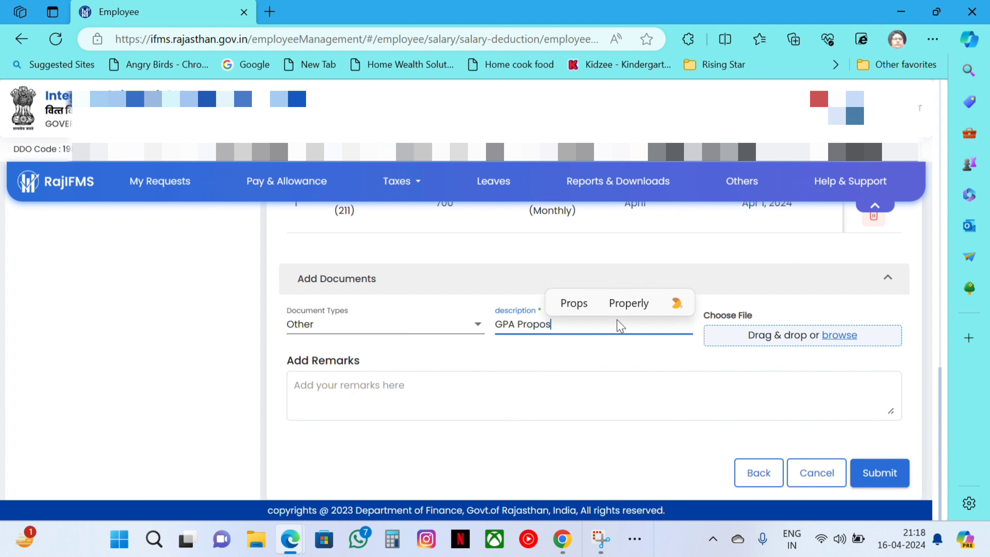
{"action": "type", "text": "al 2024"}
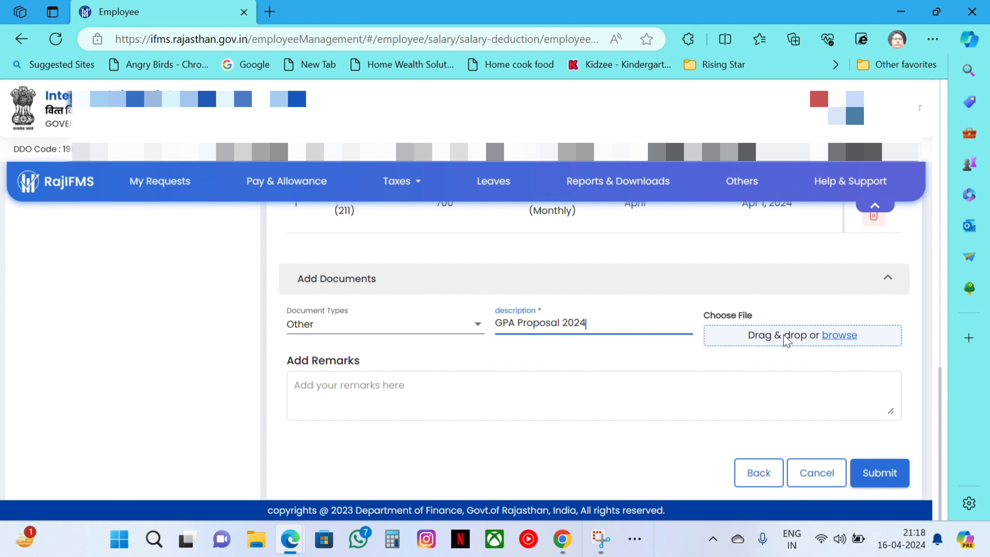
Attach the employee's 2024 GPA proposal PDF from the Desktop folder to the deduction request
{"action": "left_click", "coordinate": [850, 340]}
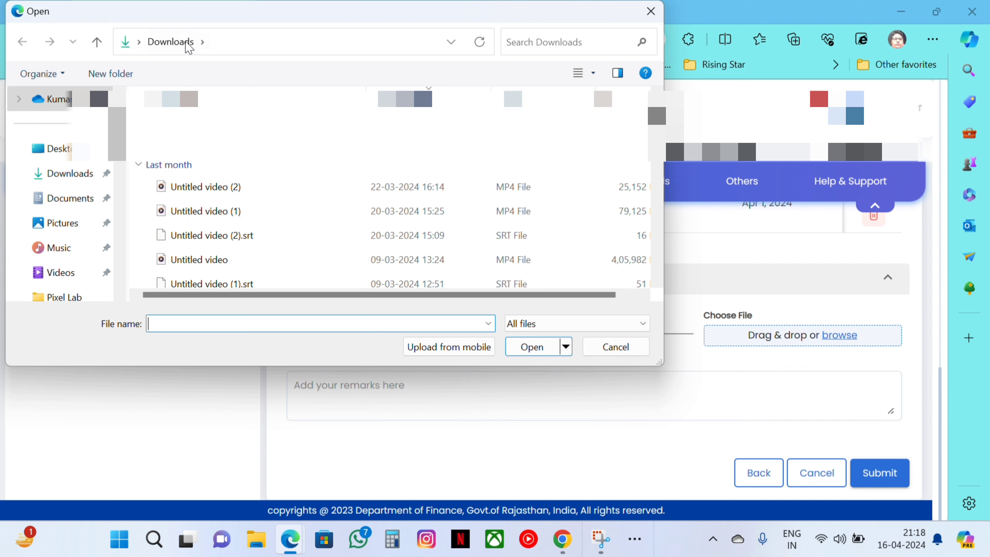
{"action": "left_click", "coordinate": [138, 41]}
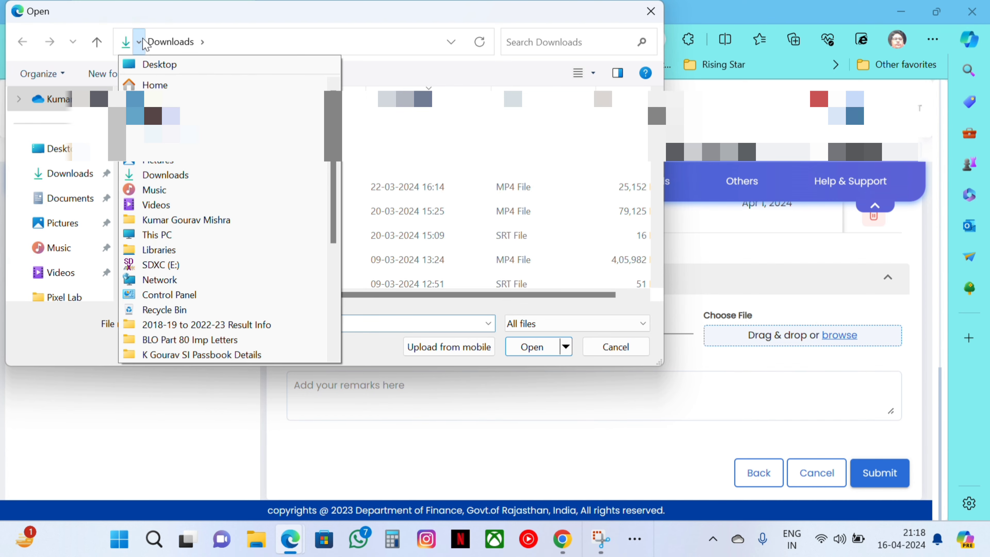
{"action": "left_click", "coordinate": [146, 64]}
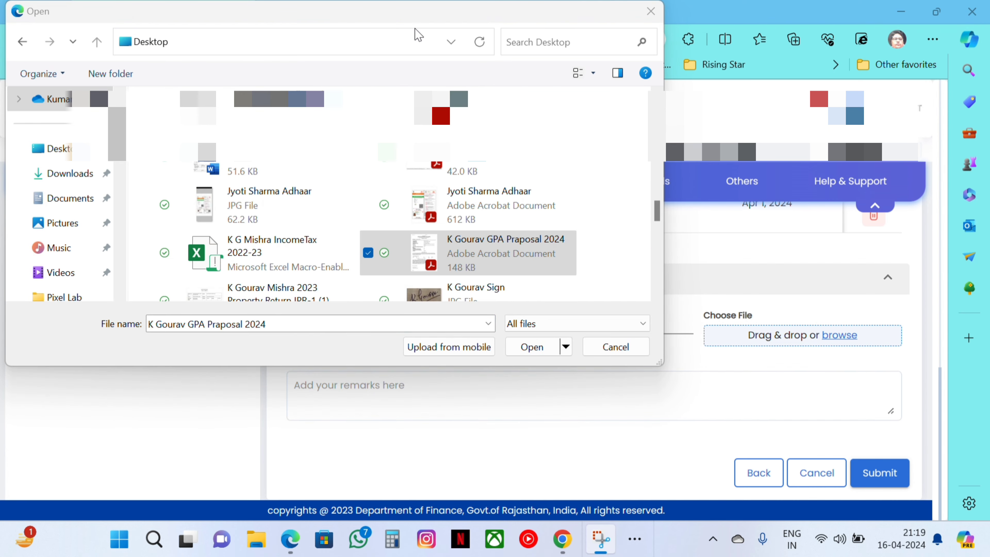
{"action": "left_click", "coordinate": [532, 347]}
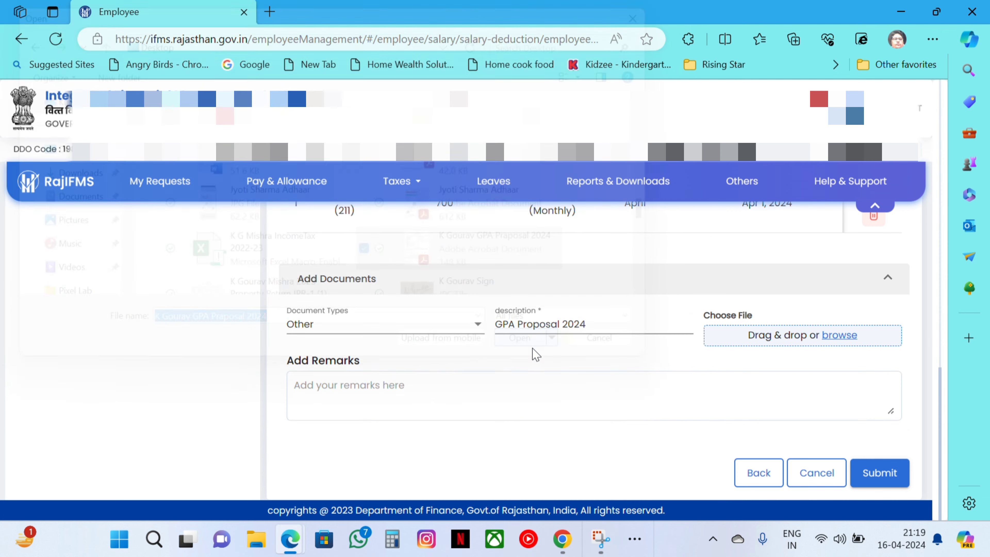
Check the attached document's entry, then submit the deduction request, confirm it and dismiss the acknowledgement
{"action": "scroll", "coordinate": [532, 349], "scroll_direction": "down", "scroll_amount": 2}
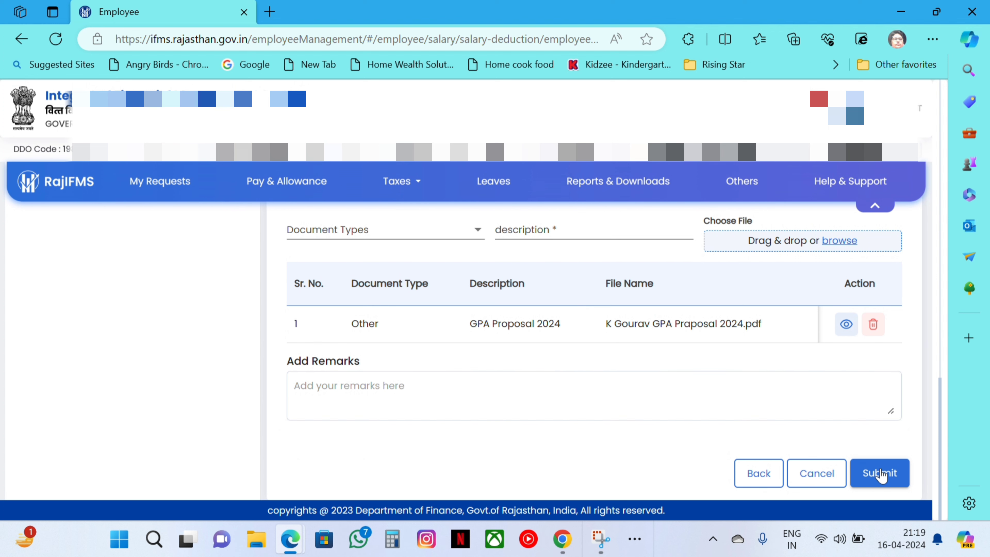
{"action": "scroll", "coordinate": [652, 412], "scroll_direction": "up", "scroll_amount": 1}
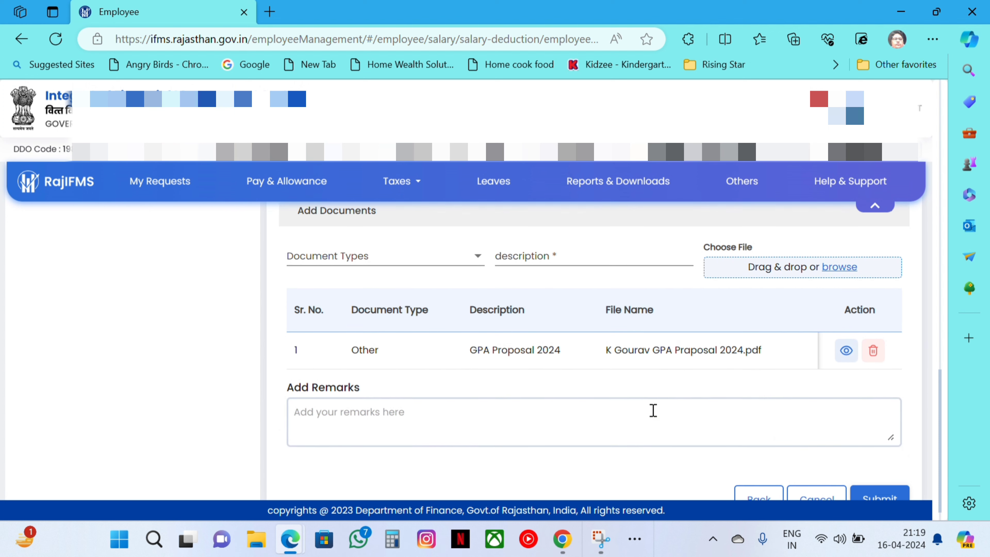
{"action": "scroll", "coordinate": [655, 416], "scroll_direction": "down", "scroll_amount": 1}
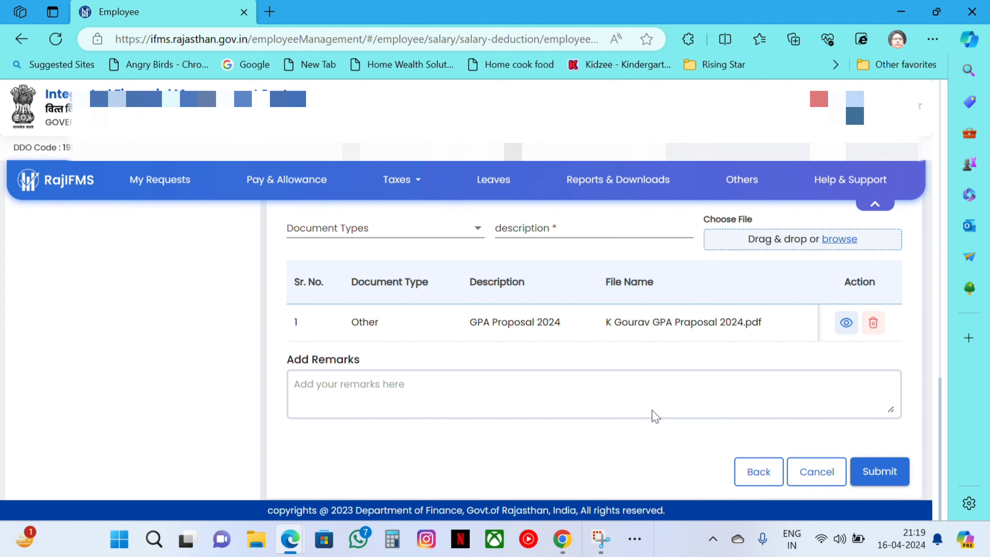
{"action": "left_click", "coordinate": [881, 474]}
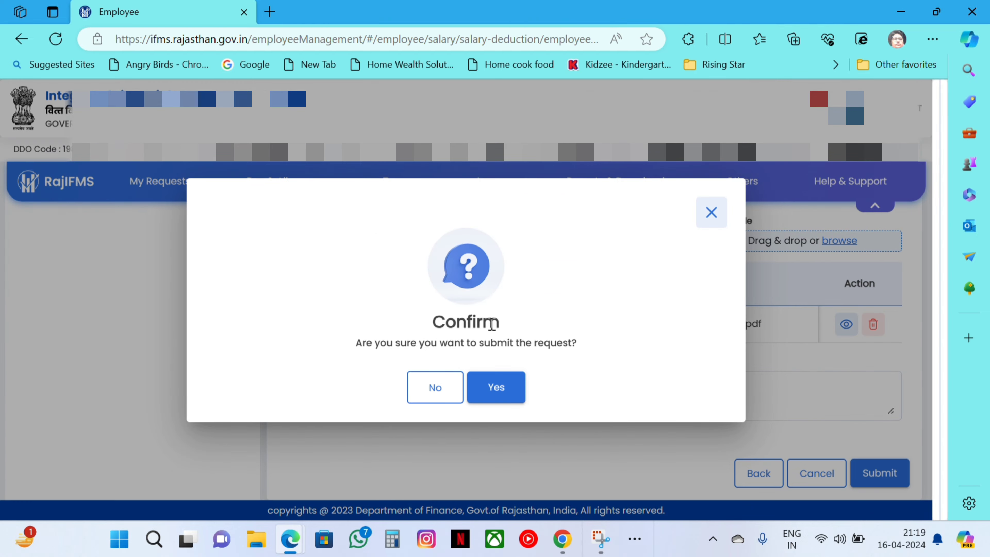
{"action": "left_click", "coordinate": [497, 388]}
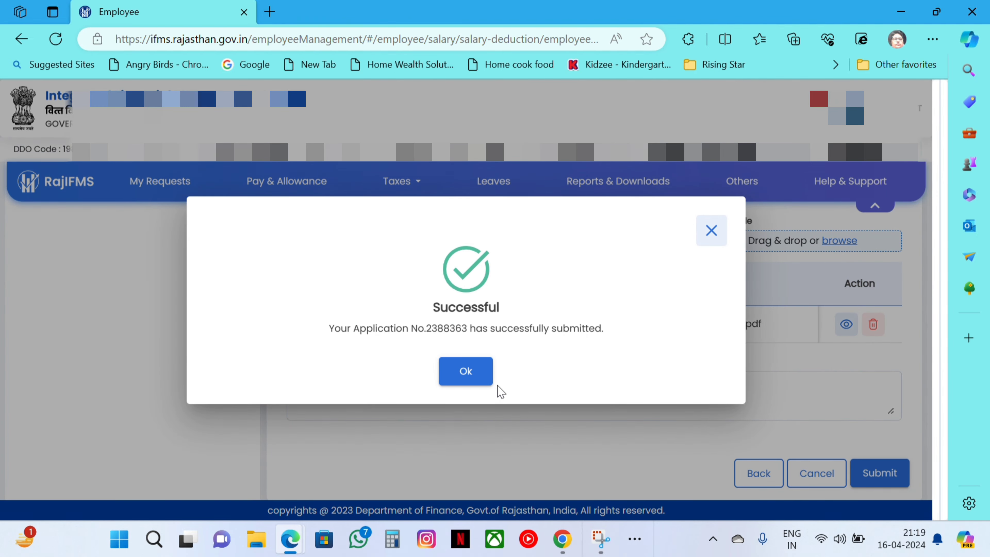
{"action": "left_click", "coordinate": [464, 371]}
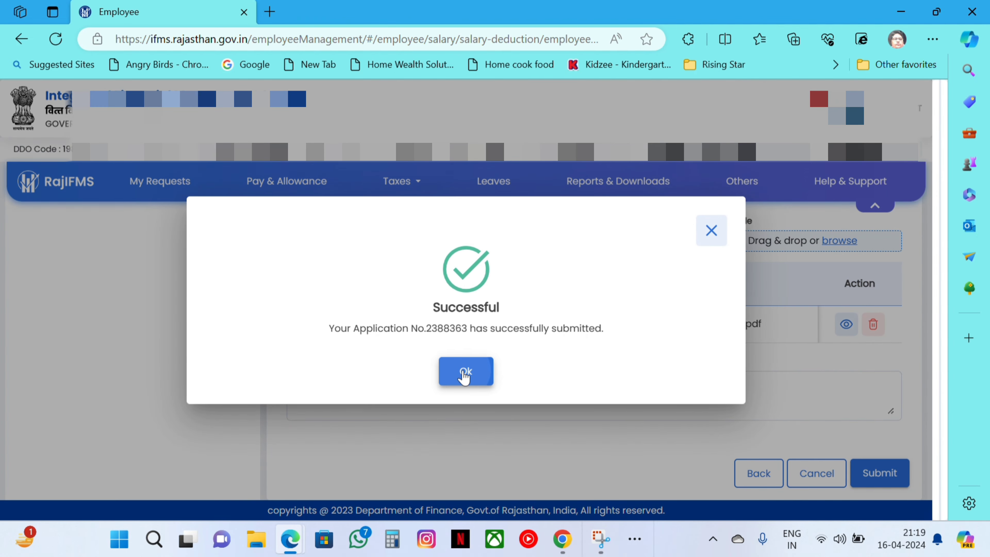
Show more employees per page in the deduction sanction list and initiate a deduction sanction for the employee in row 7
{"action": "scroll", "coordinate": [467, 351], "scroll_direction": "down", "scroll_amount": 6}
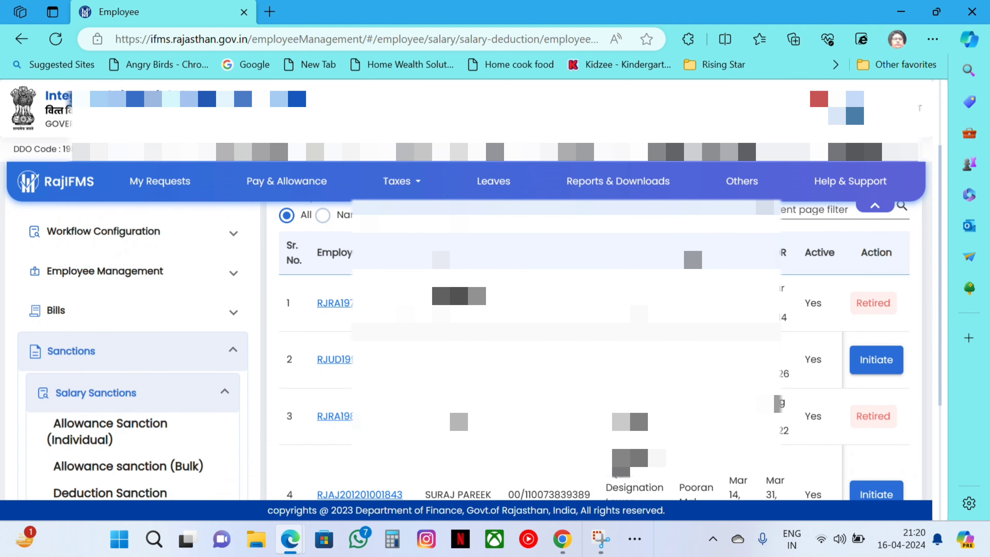
{"action": "scroll", "coordinate": [467, 350], "scroll_direction": "down", "scroll_amount": 2}
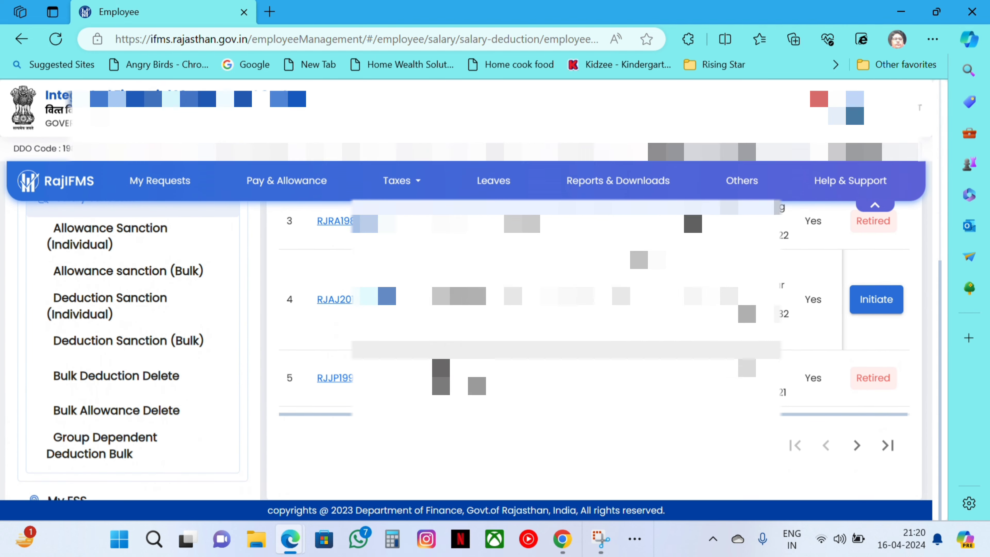
{"action": "left_click", "coordinate": [666, 444]}
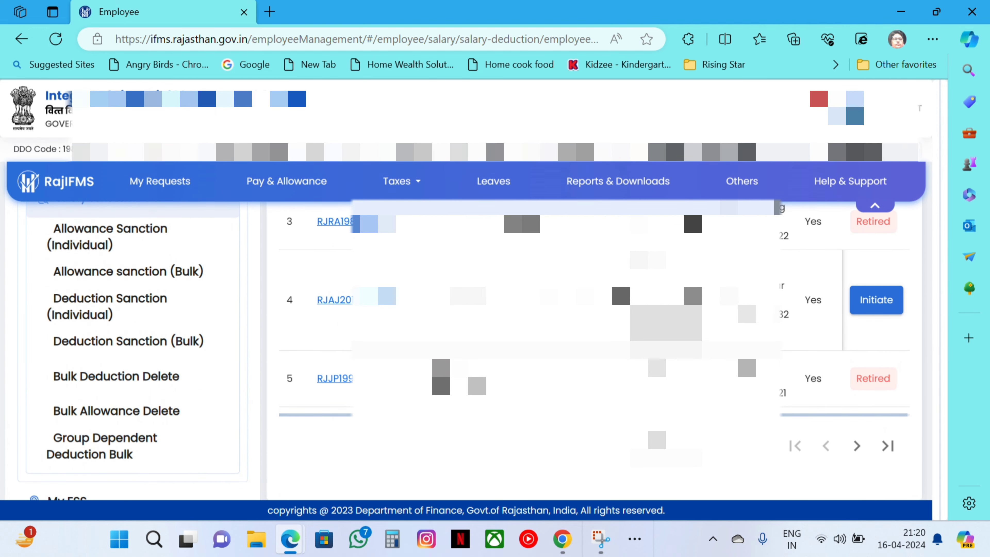
{"action": "left_click", "coordinate": [664, 358]}
{"action": "scroll", "coordinate": [787, 390], "scroll_direction": "down", "scroll_amount": 4}
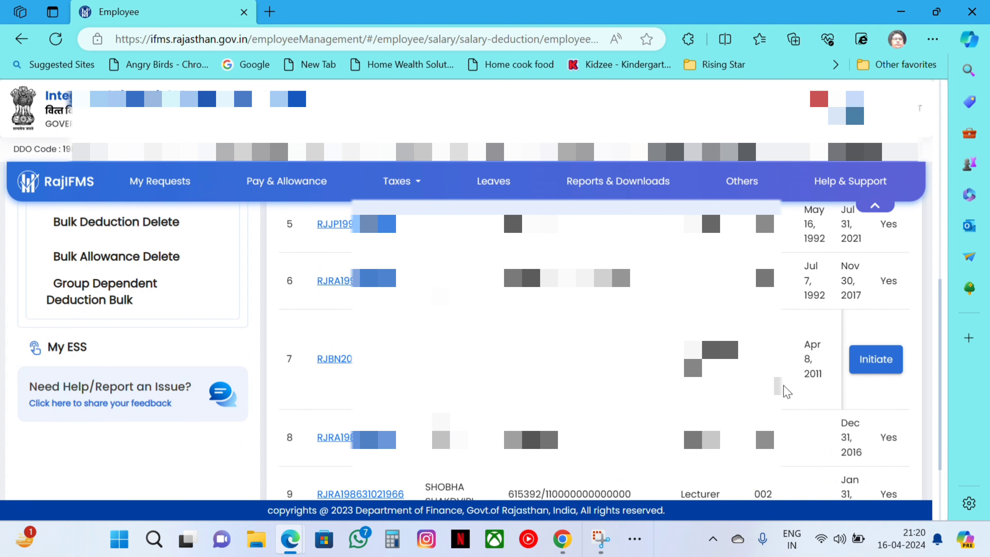
{"action": "left_click", "coordinate": [881, 369]}
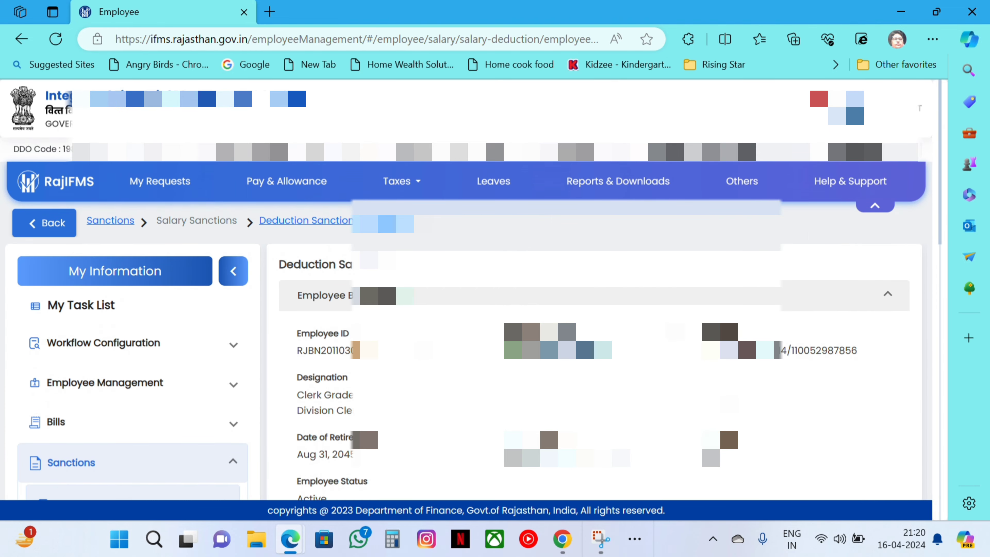
Examine the employee's basic details and the deduction details table, including each deduction's value and the edit and delete actions
{"action": "scroll", "coordinate": [491, 374], "scroll_direction": "down", "scroll_amount": 12}
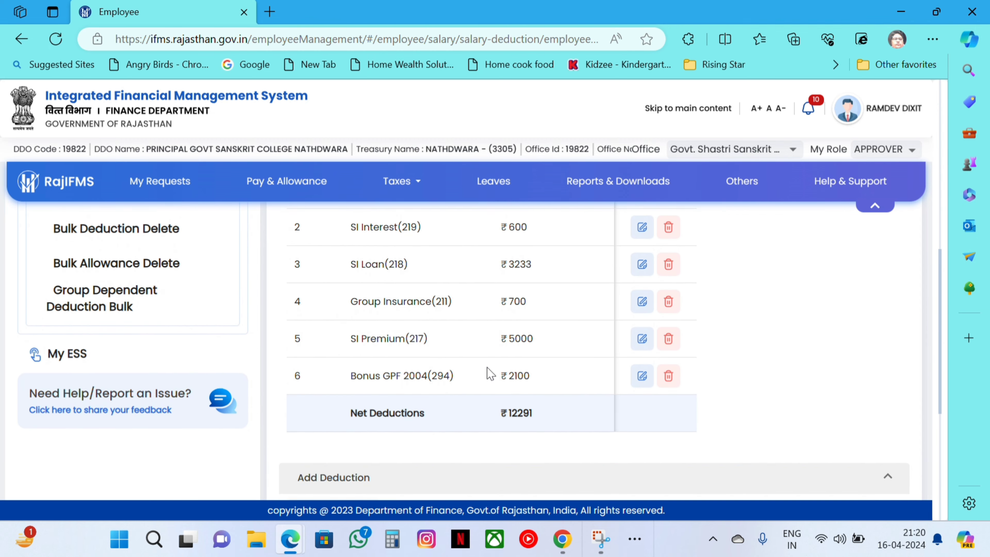
{"action": "scroll", "coordinate": [460, 380], "scroll_direction": "up", "scroll_amount": 1}
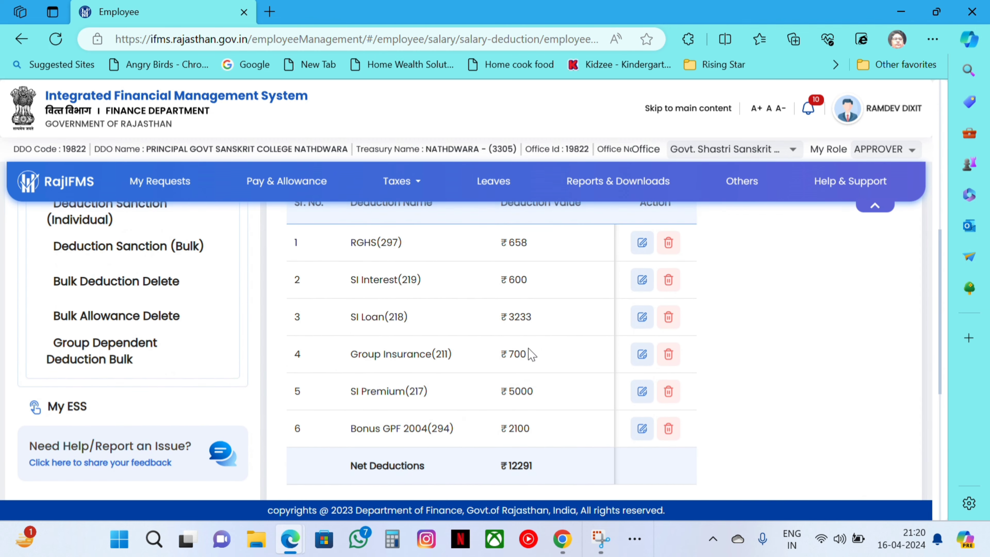
{"action": "scroll", "coordinate": [562, 367], "scroll_direction": "down", "scroll_amount": 1}
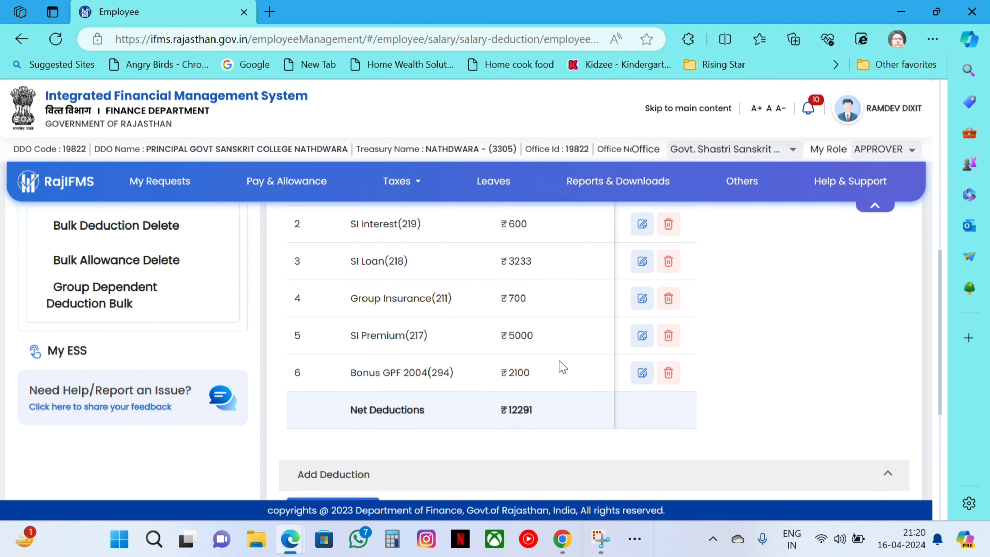
{"action": "scroll", "coordinate": [563, 367], "scroll_direction": "up", "scroll_amount": 6}
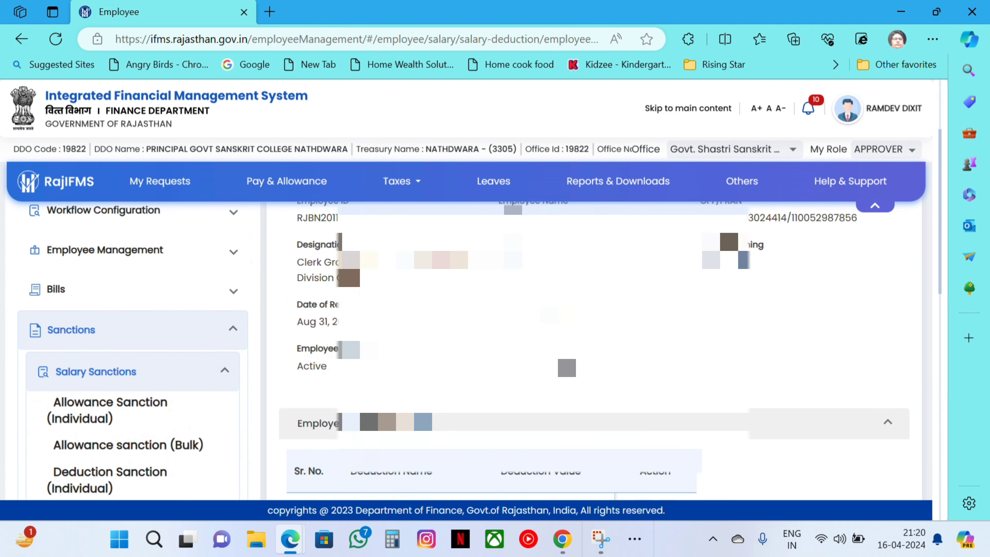
{"action": "scroll", "coordinate": [563, 367], "scroll_direction": "up", "scroll_amount": 3}
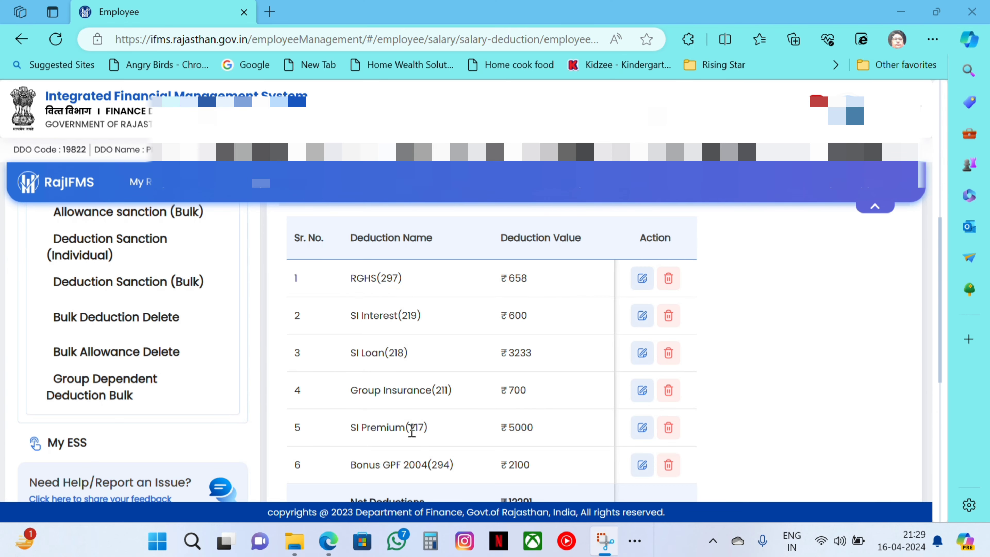
{"action": "scroll", "coordinate": [449, 444], "scroll_direction": "down", "scroll_amount": 2}
{"action": "scroll", "coordinate": [458, 452], "scroll_direction": "down", "scroll_amount": 1}
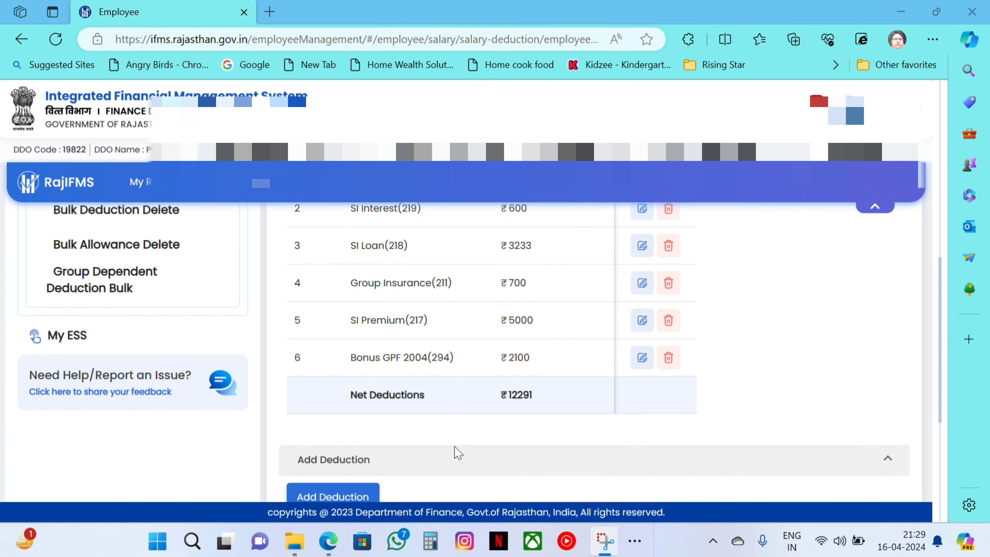
{"action": "scroll", "coordinate": [458, 452], "scroll_direction": "up", "scroll_amount": 2}
{"action": "scroll", "coordinate": [458, 453], "scroll_direction": "up", "scroll_amount": 4}
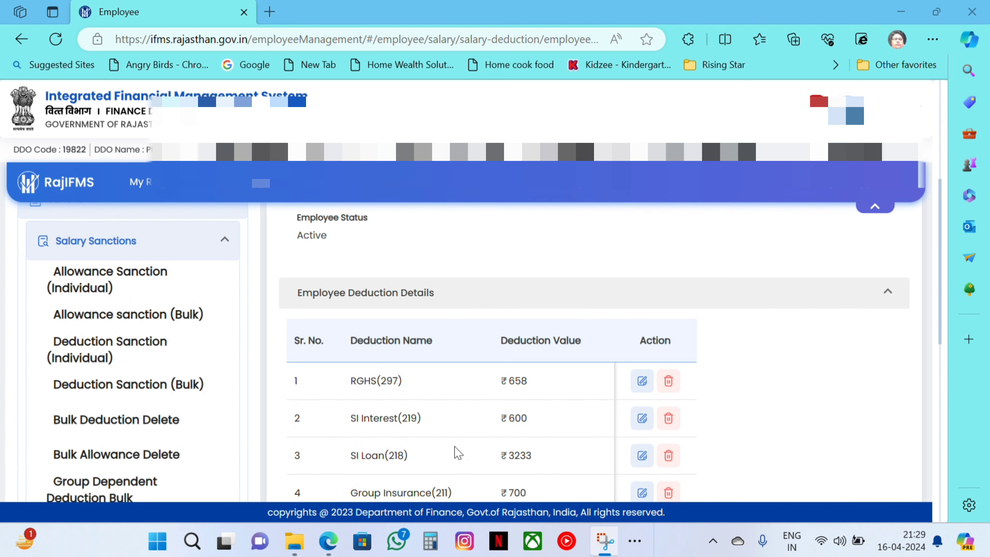
{"action": "scroll", "coordinate": [456, 453], "scroll_direction": "down", "scroll_amount": 2}
{"action": "scroll", "coordinate": [456, 452], "scroll_direction": "up", "scroll_amount": 5}
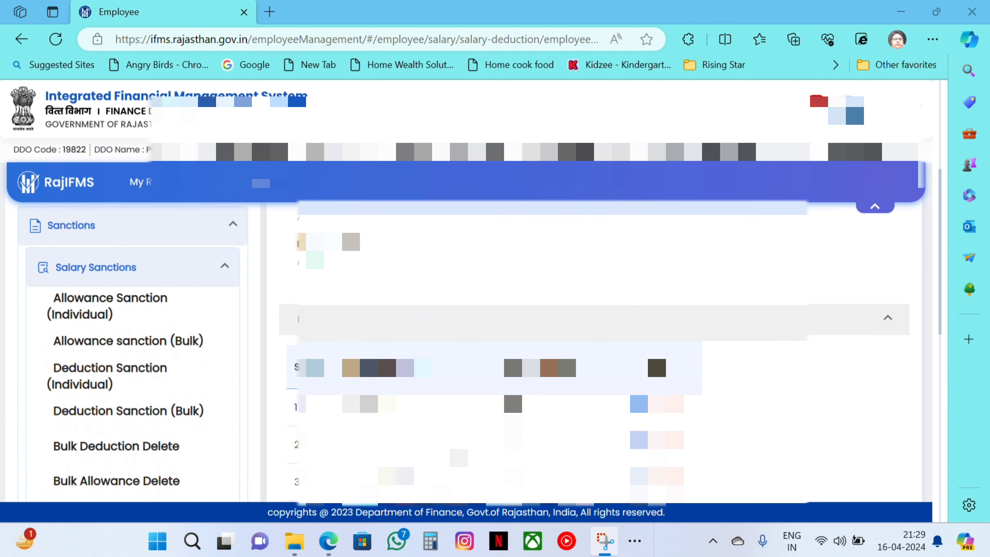
{"action": "scroll", "coordinate": [458, 452], "scroll_direction": "up", "scroll_amount": 1}
{"action": "scroll", "coordinate": [458, 452], "scroll_direction": "up", "scroll_amount": 2}
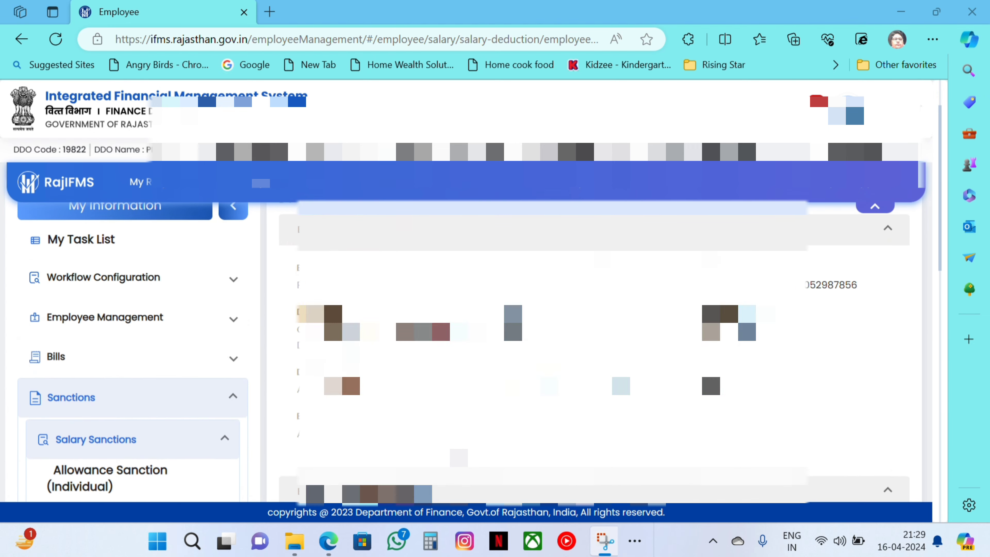
{"action": "scroll", "coordinate": [458, 452], "scroll_direction": "down", "scroll_amount": 1}
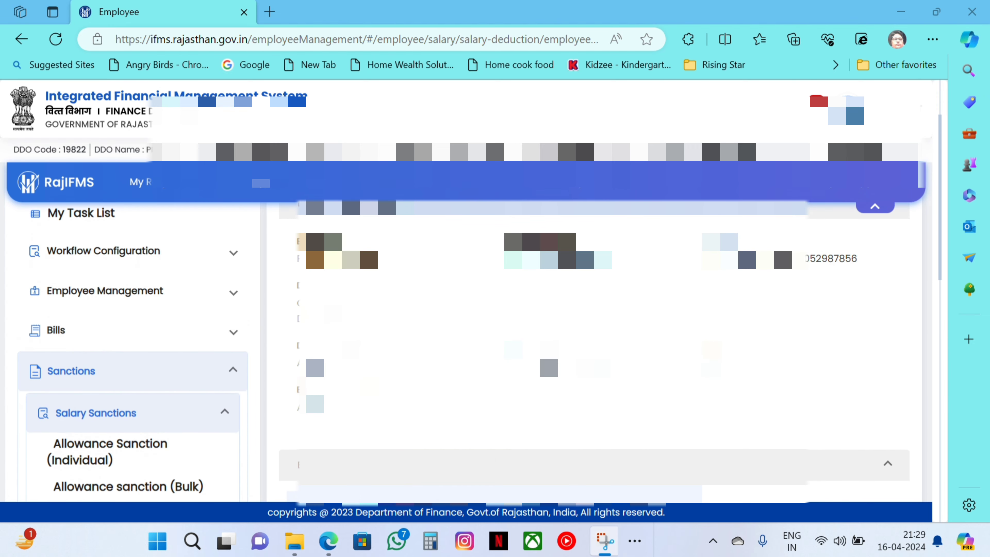
{"action": "scroll", "coordinate": [468, 331], "scroll_direction": "down", "scroll_amount": 1}
{"action": "scroll", "coordinate": [467, 331], "scroll_direction": "down", "scroll_amount": 1}
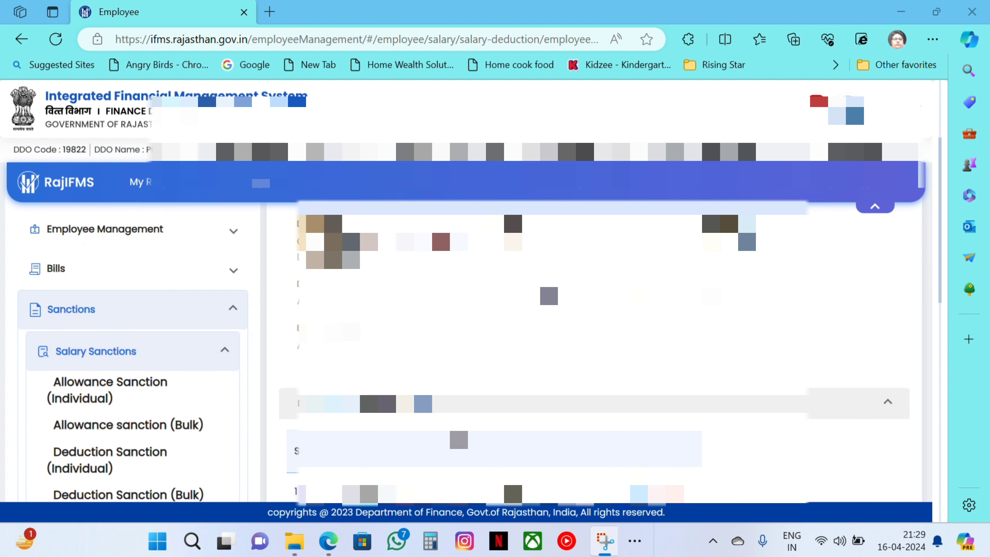
{"action": "scroll", "coordinate": [458, 440], "scroll_direction": "down", "scroll_amount": 1}
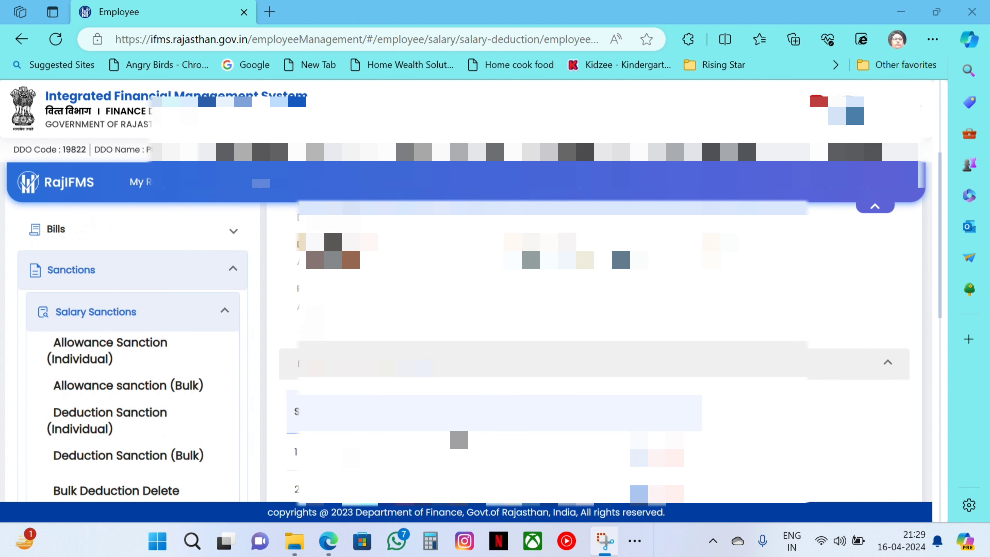
{"action": "scroll", "coordinate": [375, 443], "scroll_direction": "down", "scroll_amount": 2}
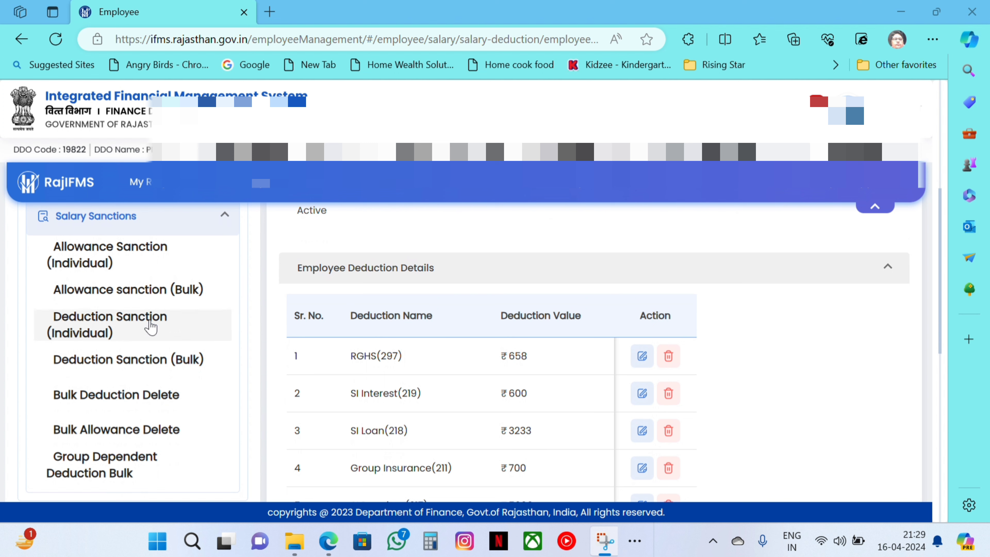
Open the individual deduction sanction employee list under Salary Sanctions
{"action": "left_click", "coordinate": [129, 321]}
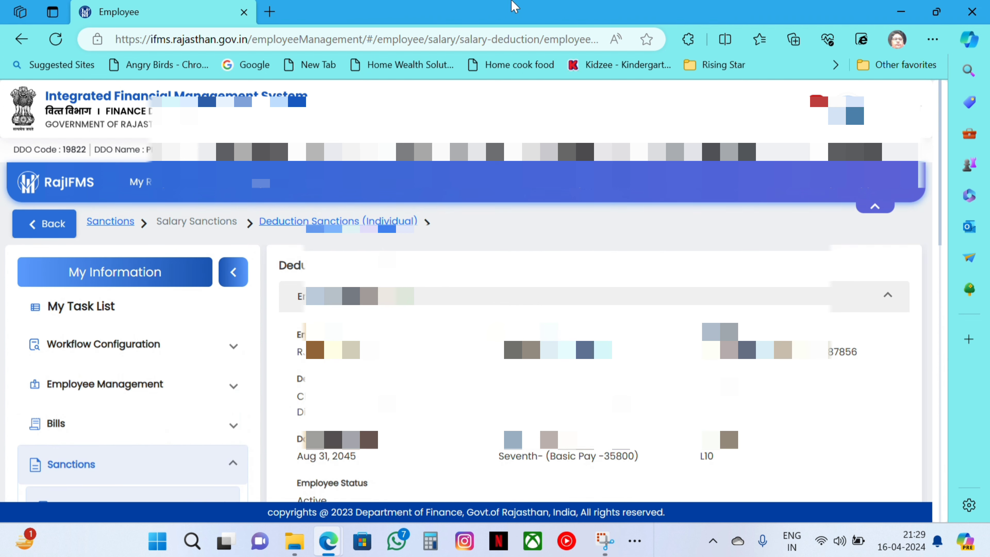
{"action": "scroll", "coordinate": [183, 380], "scroll_direction": "down", "scroll_amount": 4}
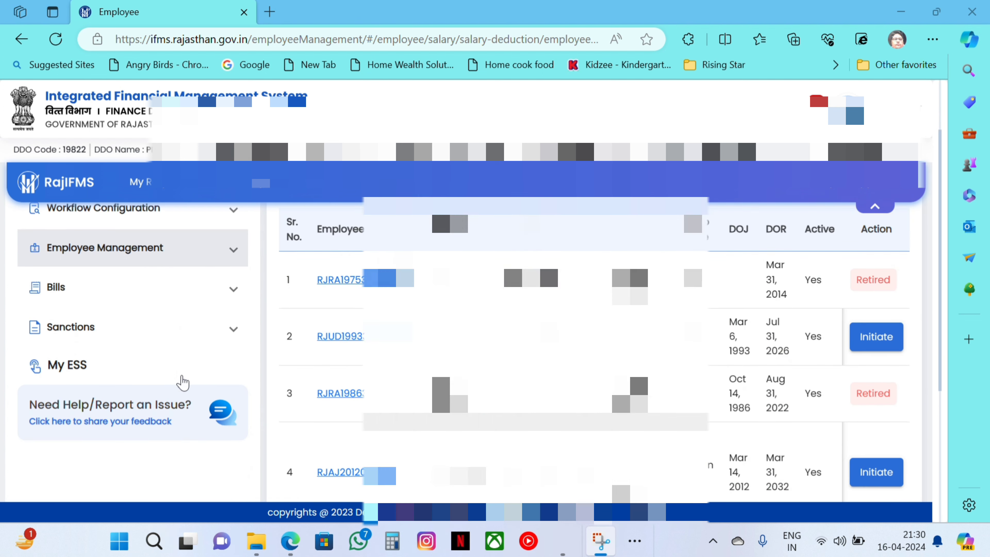
{"action": "left_click", "coordinate": [95, 305]}
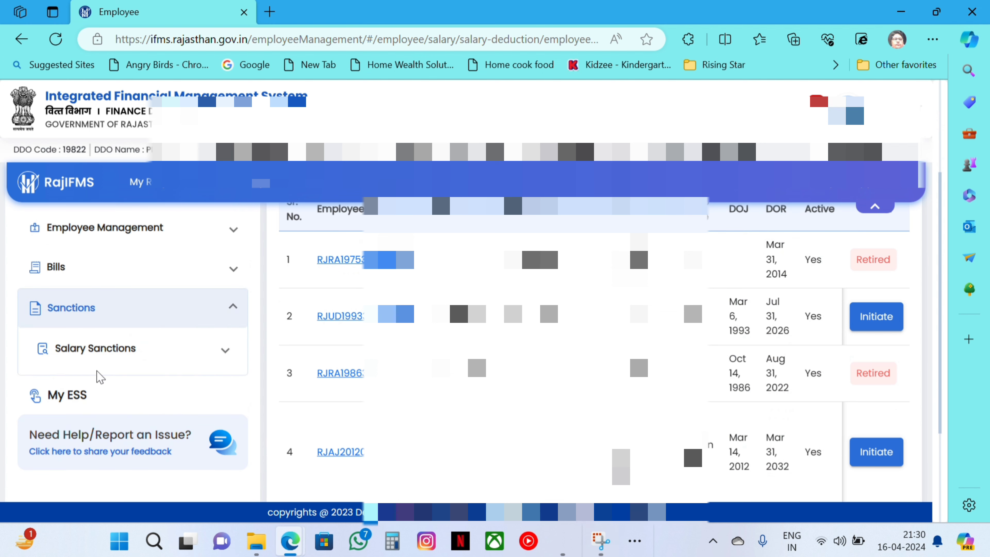
{"action": "left_click", "coordinate": [178, 365]}
{"action": "scroll", "coordinate": [117, 422], "scroll_direction": "down", "scroll_amount": 2}
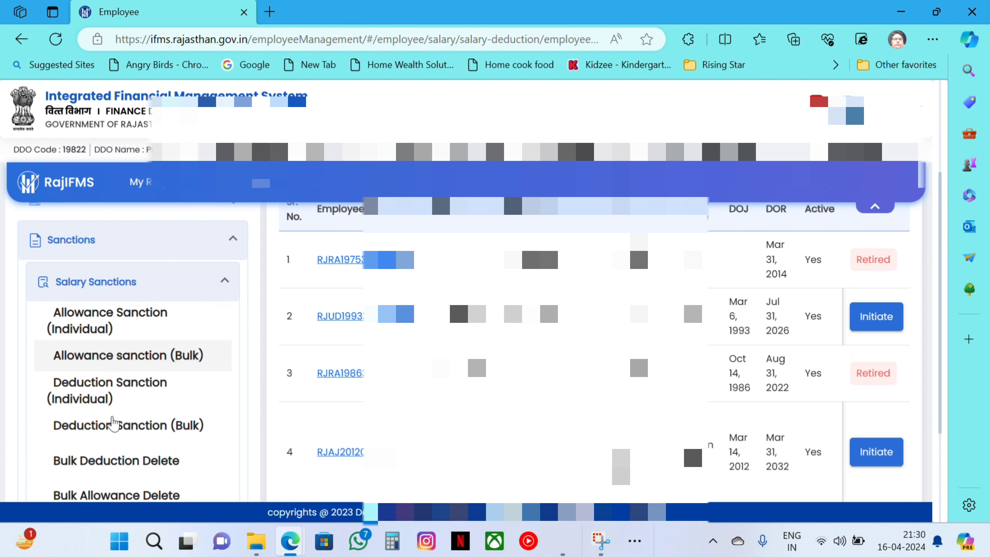
{"action": "left_click", "coordinate": [108, 384]}
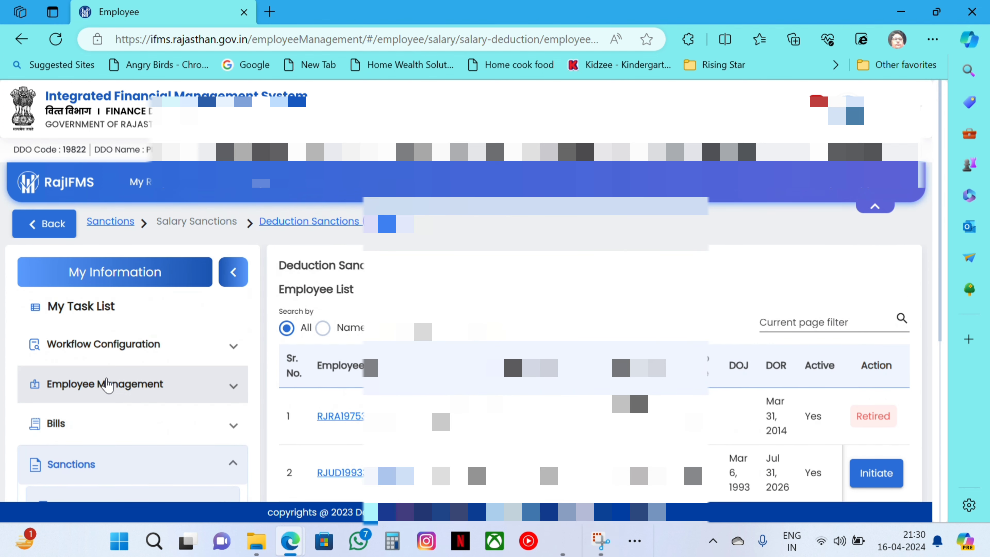
Initiate a deduction sanction for the employee in row 2 and open a new deduction entry
{"action": "scroll", "coordinate": [710, 423], "scroll_direction": "down", "scroll_amount": 4}
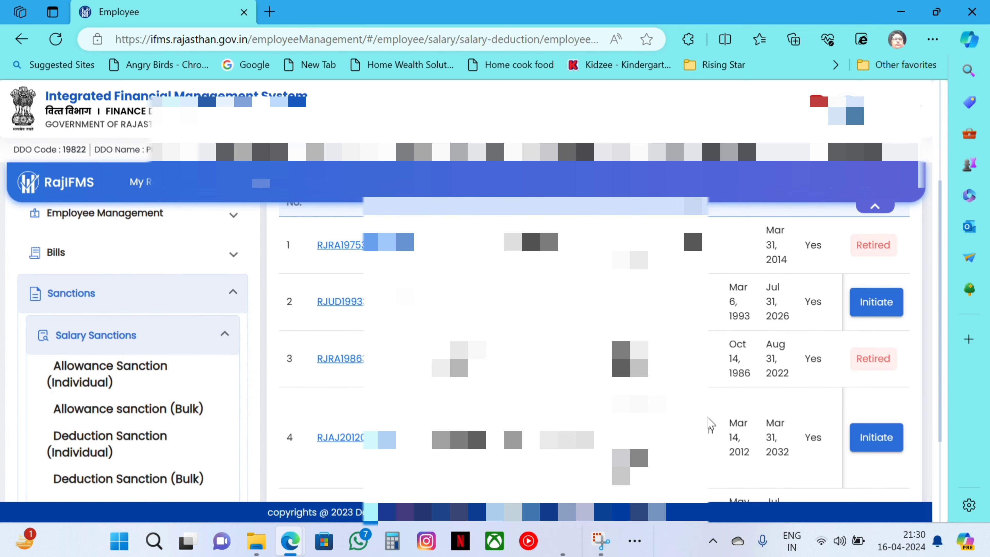
{"action": "left_click", "coordinate": [883, 312]}
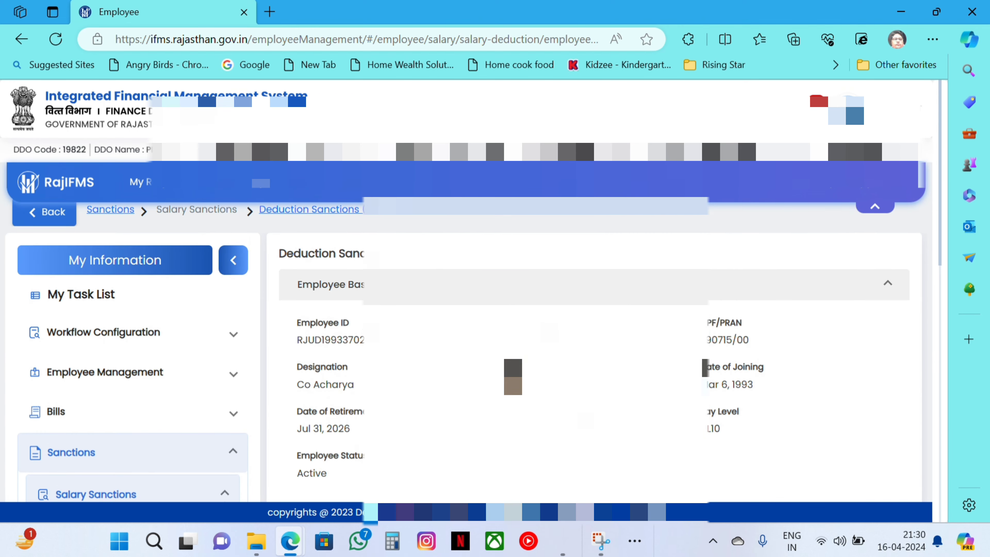
{"action": "scroll", "coordinate": [881, 314], "scroll_direction": "down", "scroll_amount": 8}
{"action": "scroll", "coordinate": [647, 387], "scroll_direction": "down", "scroll_amount": 3}
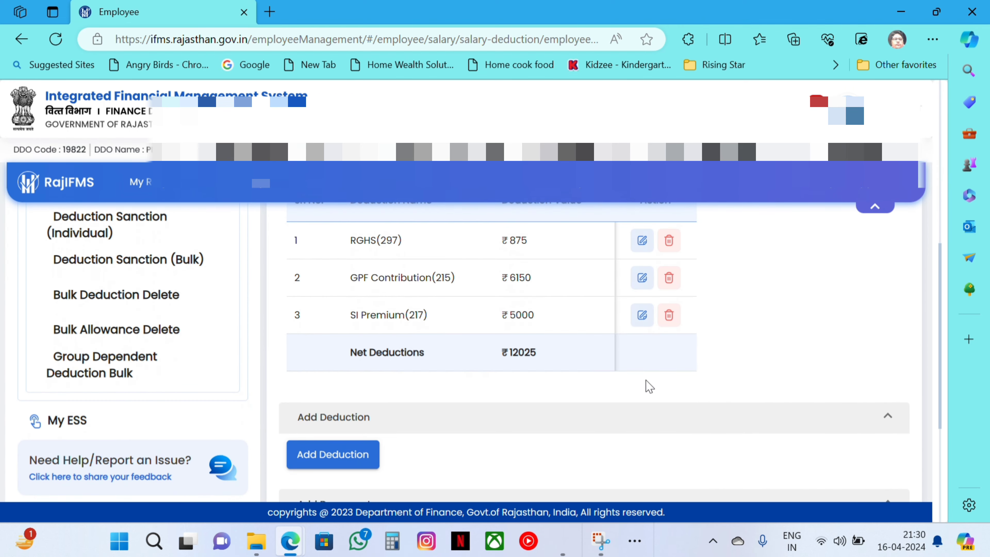
{"action": "left_click", "coordinate": [351, 415]}
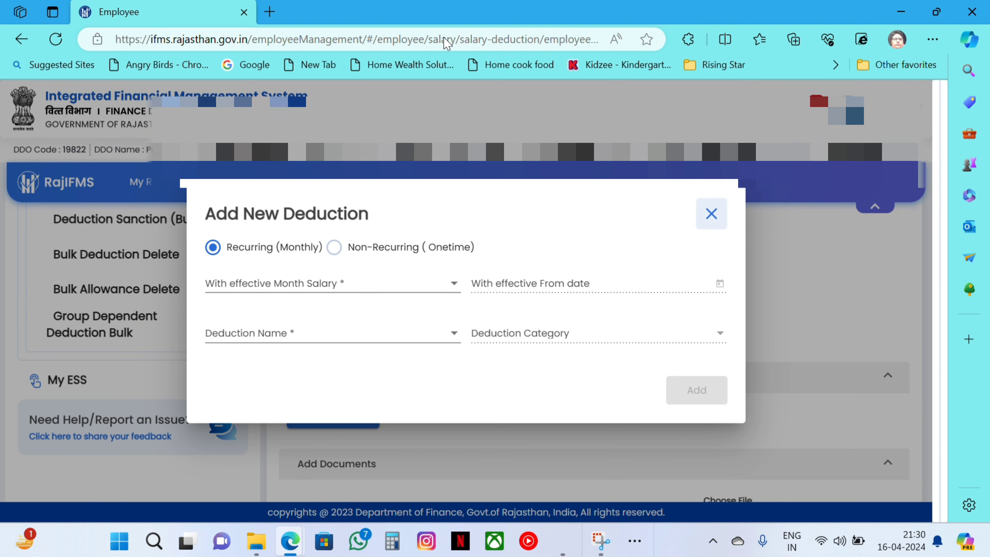
Set the effective salary month of the new recurring deduction to April (2024)
{"action": "left_click", "coordinate": [408, 27]}
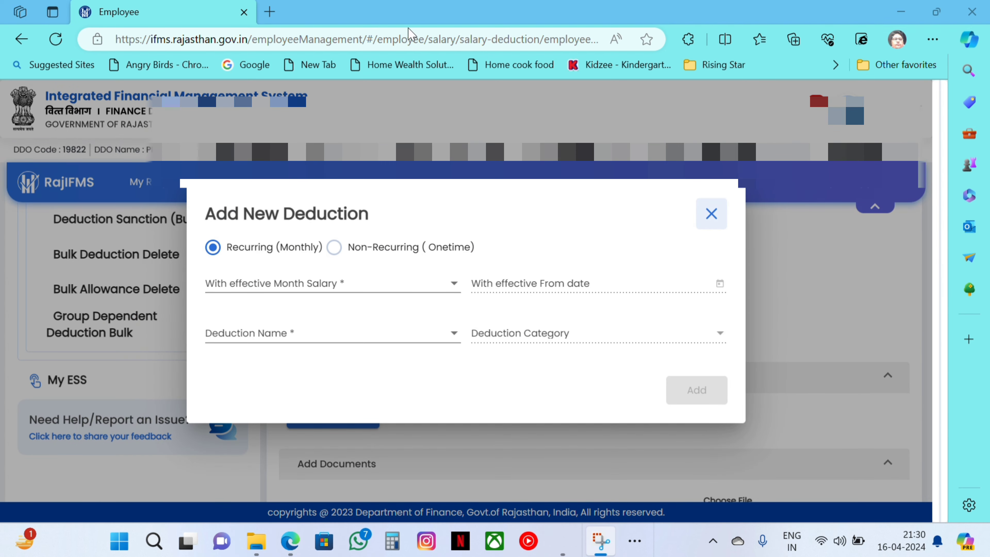
{"action": "left_click", "coordinate": [453, 283]}
{"action": "left_click", "coordinate": [233, 320]}
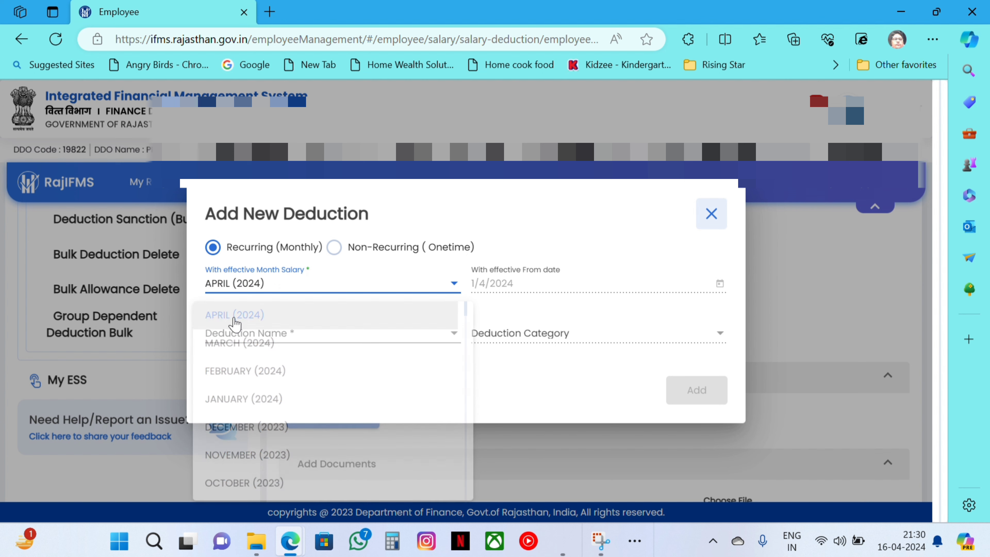
Choose Income Tax (202) as the deduction name for the new recurring deduction
{"action": "left_click", "coordinate": [344, 338]}
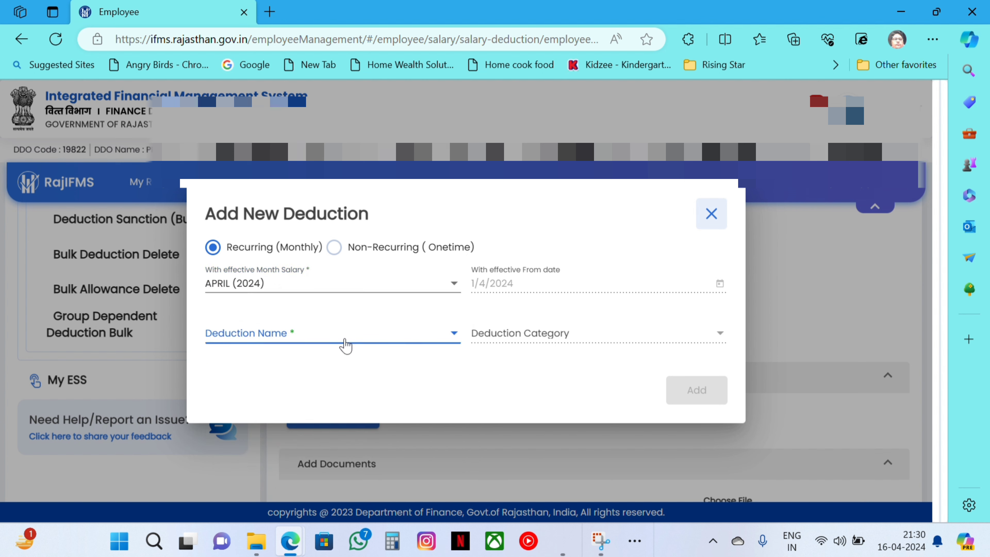
{"action": "scroll", "coordinate": [313, 255], "scroll_direction": "down", "scroll_amount": 5}
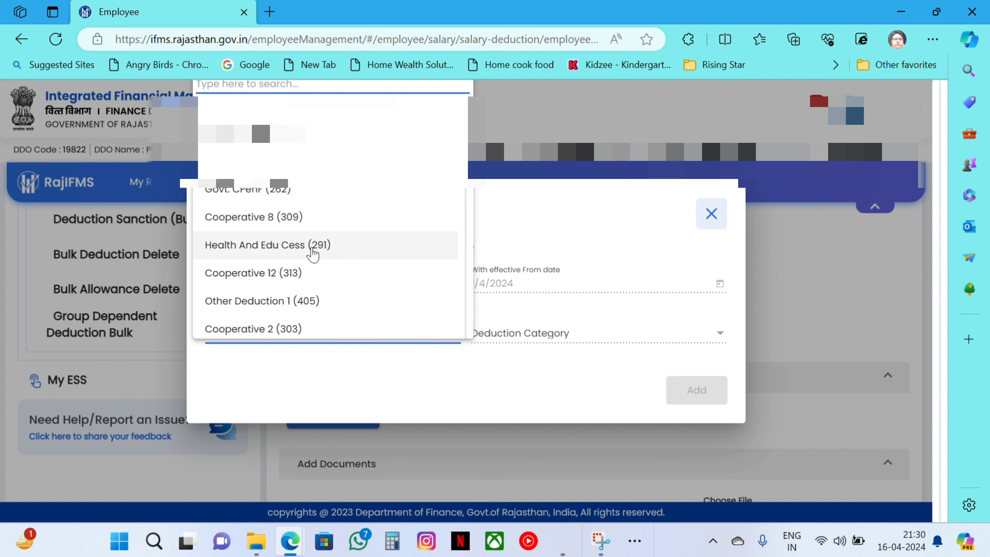
{"action": "scroll", "coordinate": [313, 256], "scroll_direction": "down", "scroll_amount": 9}
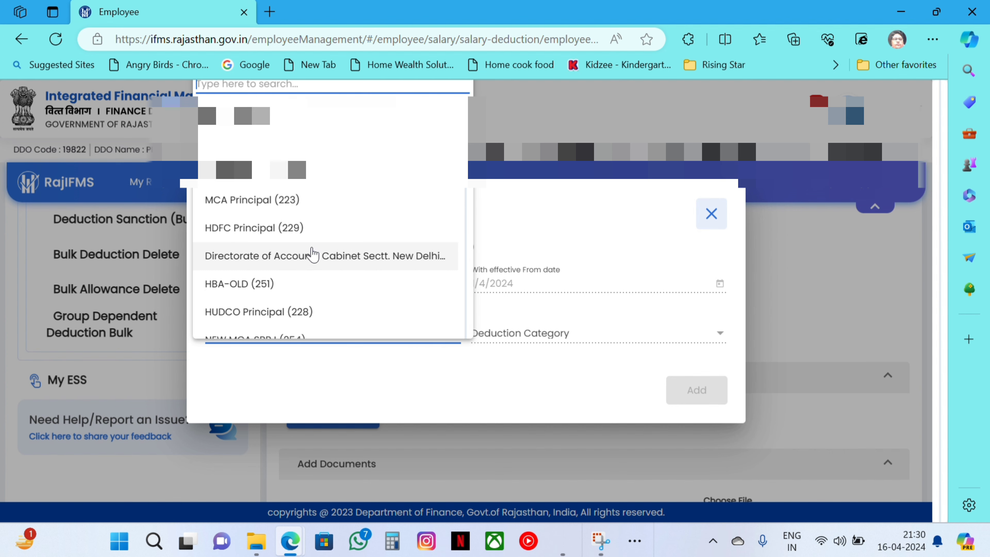
{"action": "scroll", "coordinate": [313, 255], "scroll_direction": "down", "scroll_amount": 9}
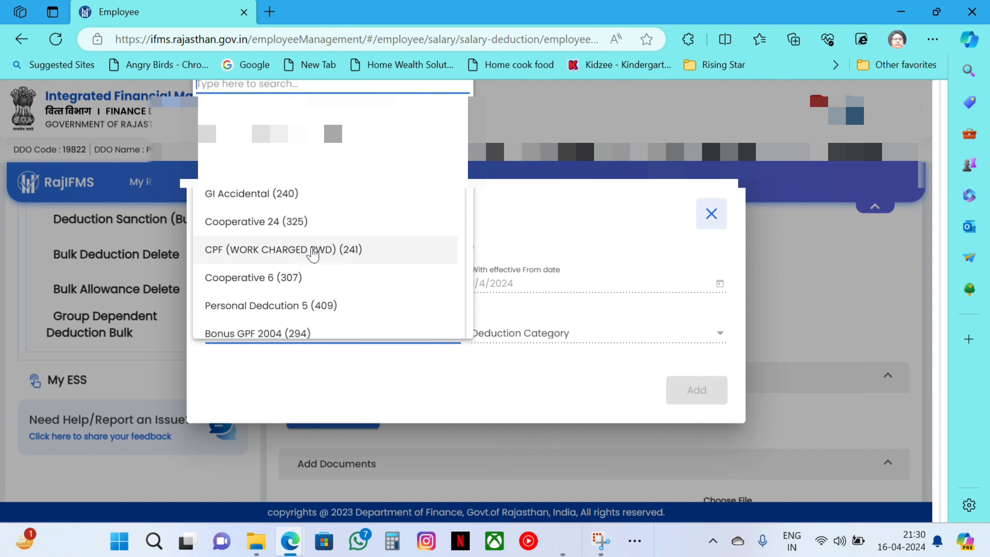
{"action": "scroll", "coordinate": [313, 256], "scroll_direction": "down", "scroll_amount": 5}
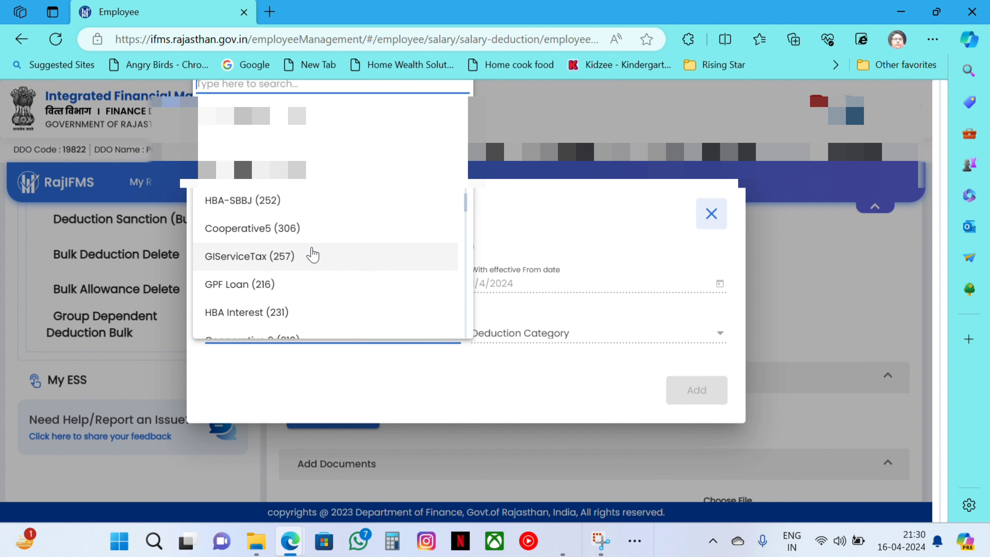
{"action": "scroll", "coordinate": [313, 255], "scroll_direction": "down", "scroll_amount": 10}
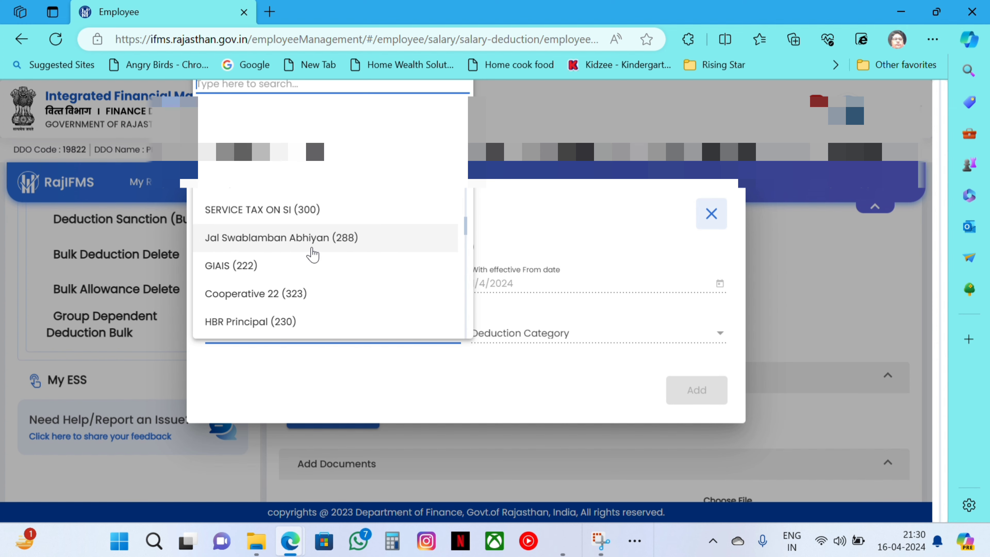
{"action": "scroll", "coordinate": [313, 256], "scroll_direction": "down", "scroll_amount": 9}
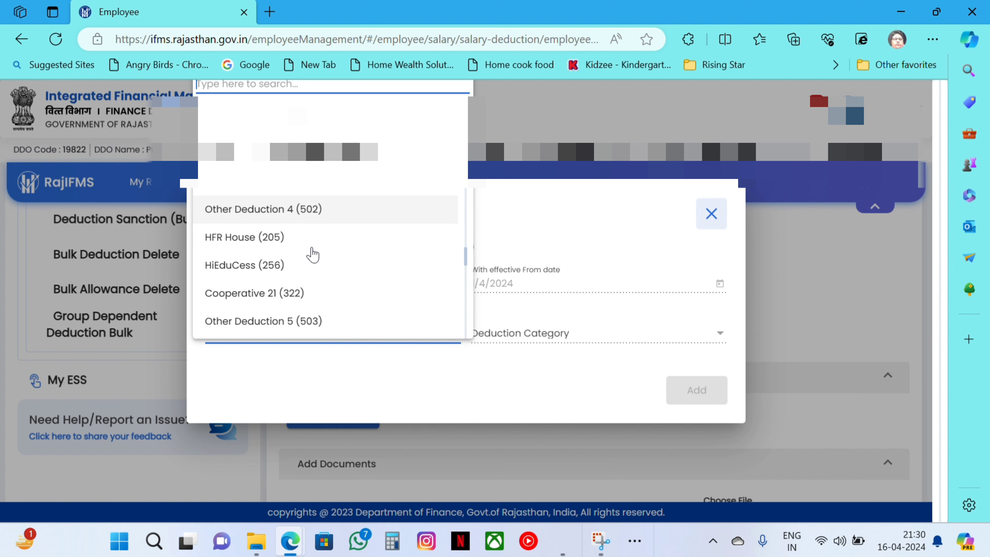
{"action": "scroll", "coordinate": [313, 255], "scroll_direction": "down", "scroll_amount": 9}
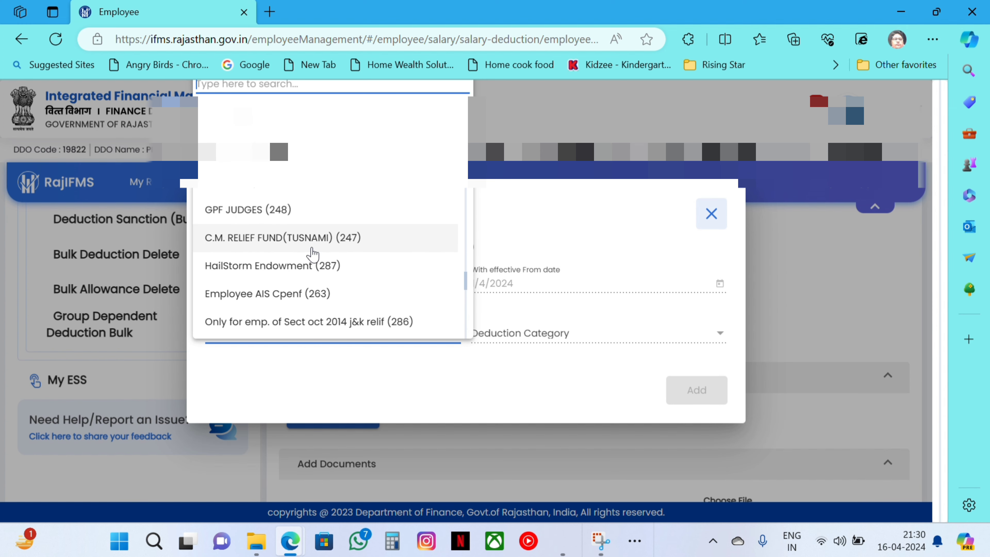
{"action": "scroll", "coordinate": [313, 255], "scroll_direction": "down", "scroll_amount": 8}
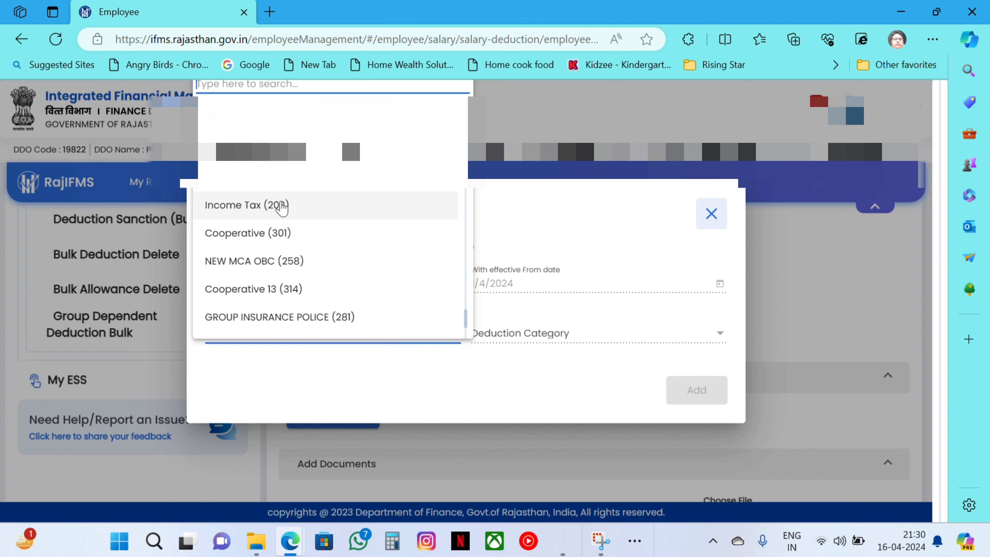
{"action": "left_click", "coordinate": [269, 206]}
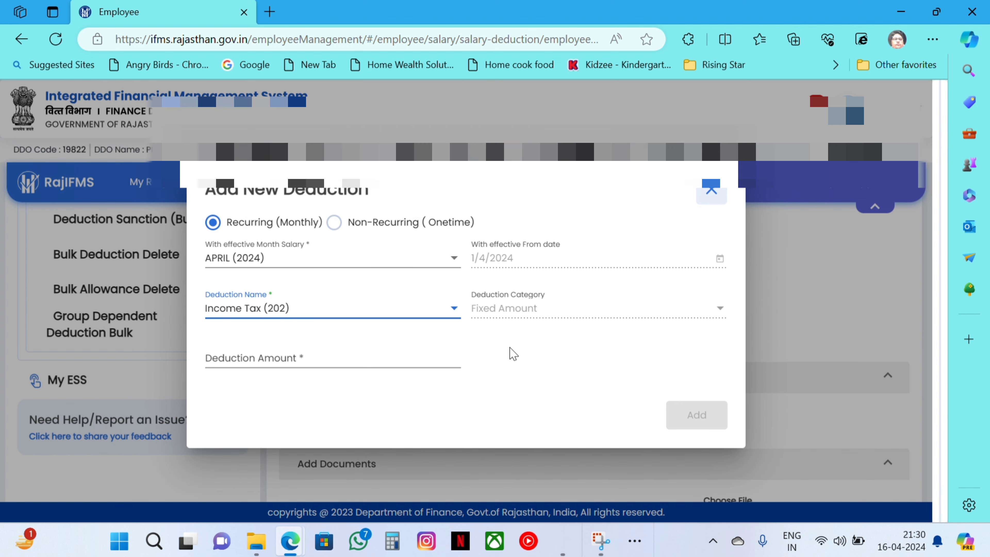
{"action": "left_click", "coordinate": [535, 316]}
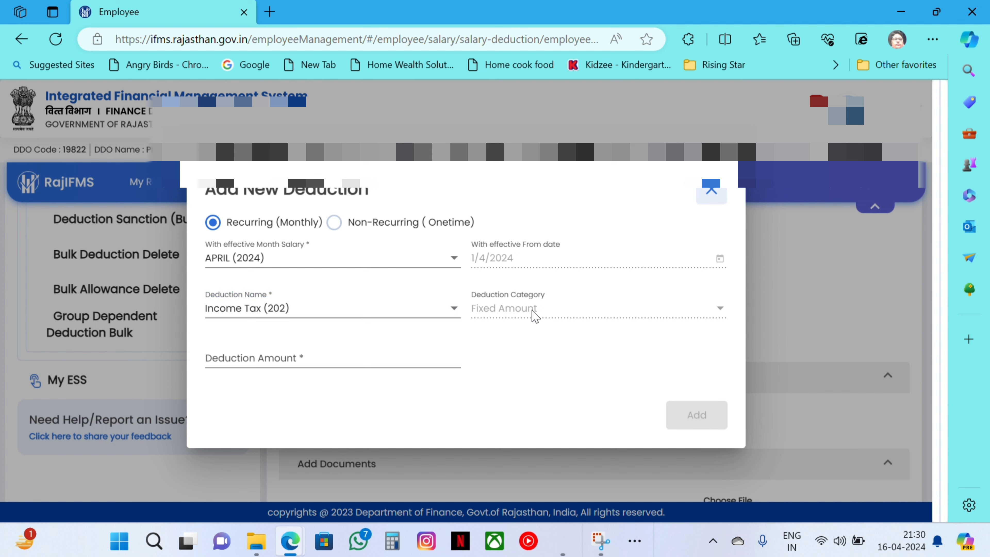
Set the Income Tax deduction amount to 30000 and add the deduction to the sanction
{"action": "left_click", "coordinate": [333, 356]}
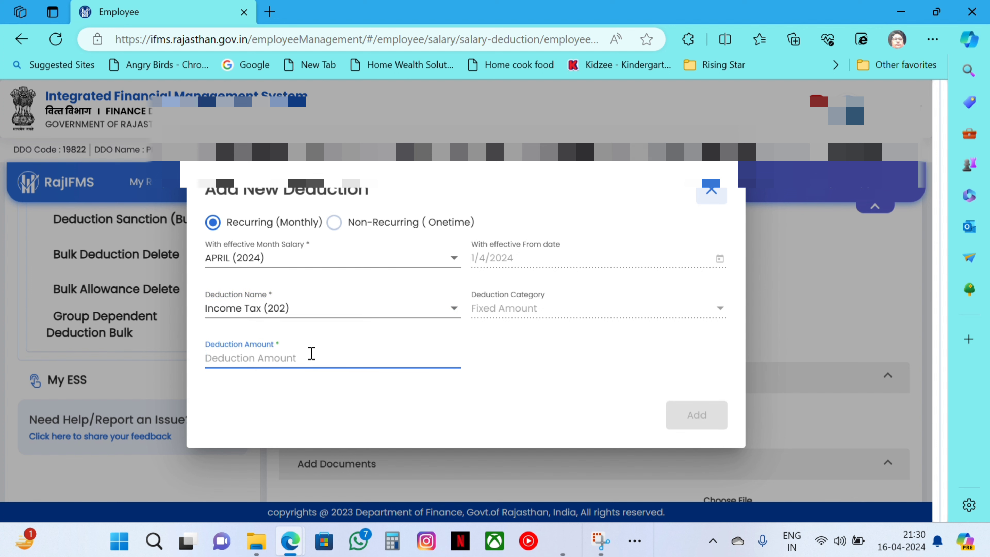
{"action": "type", "text": "30000"}
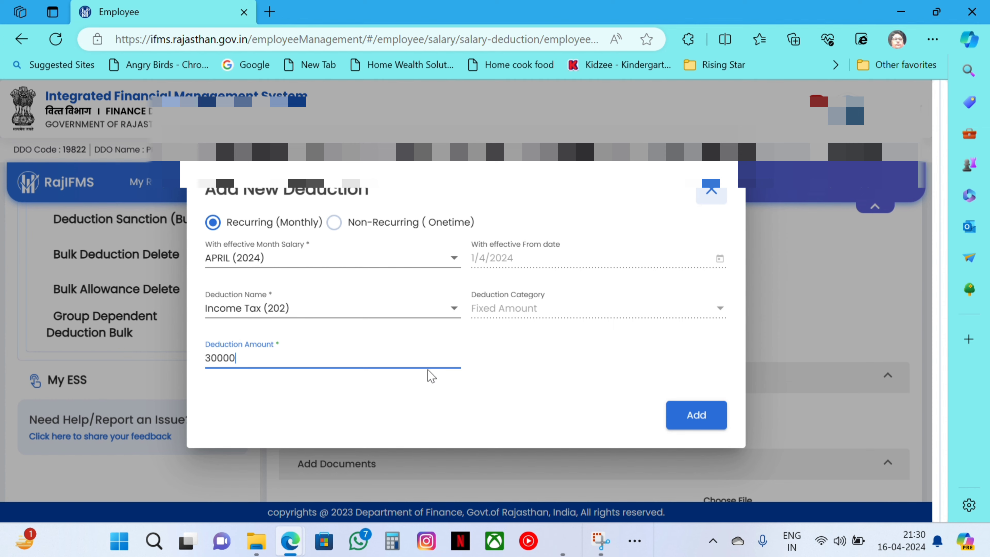
{"action": "left_click", "coordinate": [681, 415]}
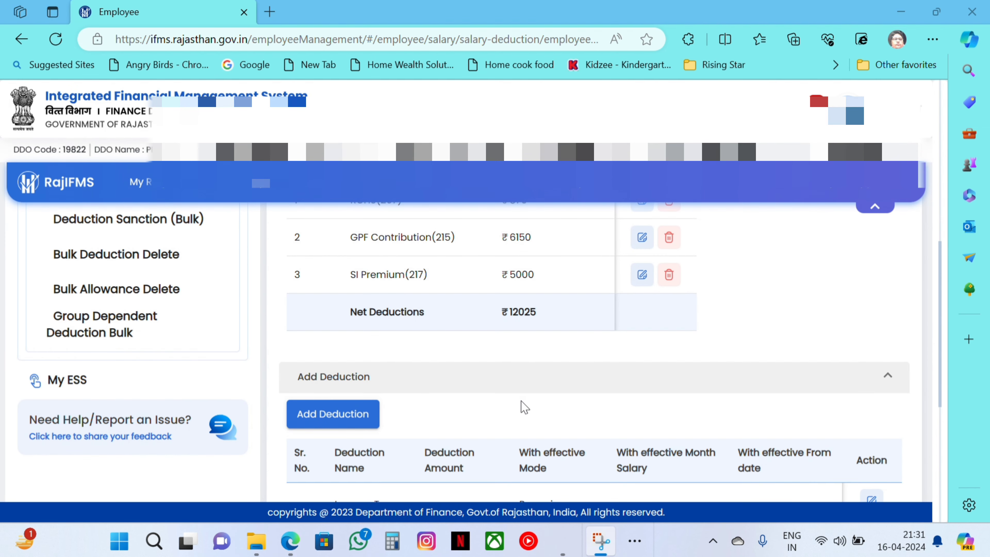
Enter the remark "Income Tax Deduction" for the deduction sanction request
{"action": "scroll", "coordinate": [522, 405], "scroll_direction": "down", "scroll_amount": 3}
{"action": "scroll", "coordinate": [524, 407], "scroll_direction": "down", "scroll_amount": 1}
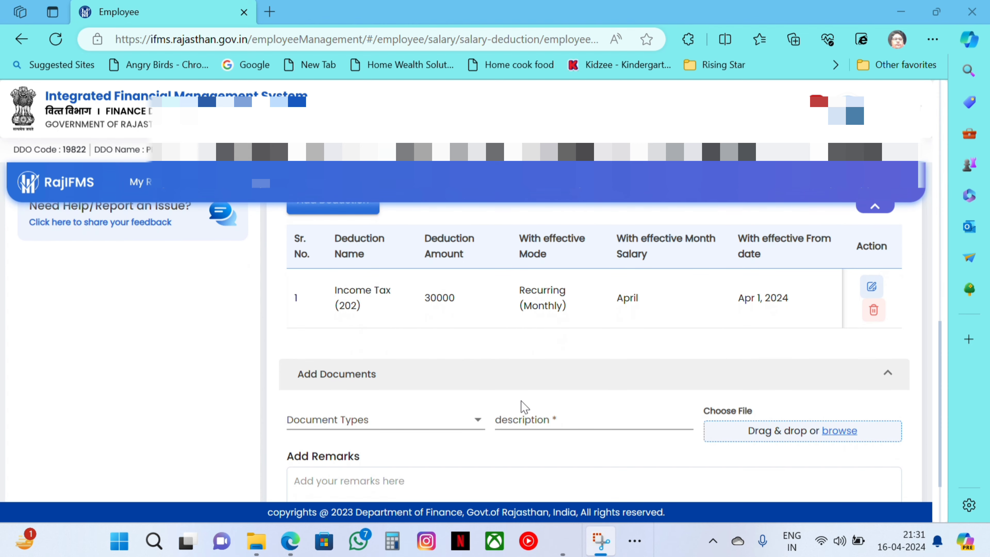
{"action": "scroll", "coordinate": [397, 350], "scroll_direction": "up", "scroll_amount": 1}
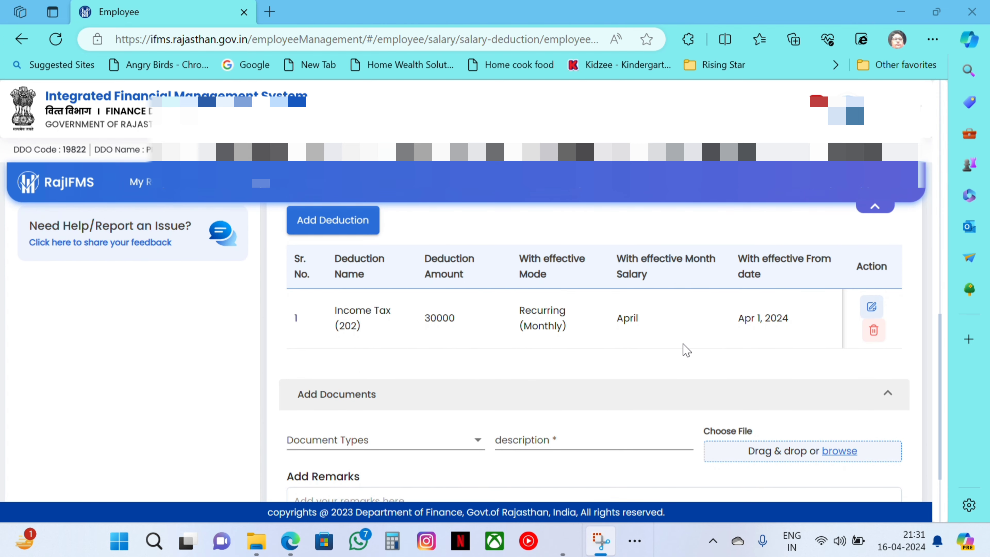
{"action": "scroll", "coordinate": [806, 354], "scroll_direction": "down", "scroll_amount": 3}
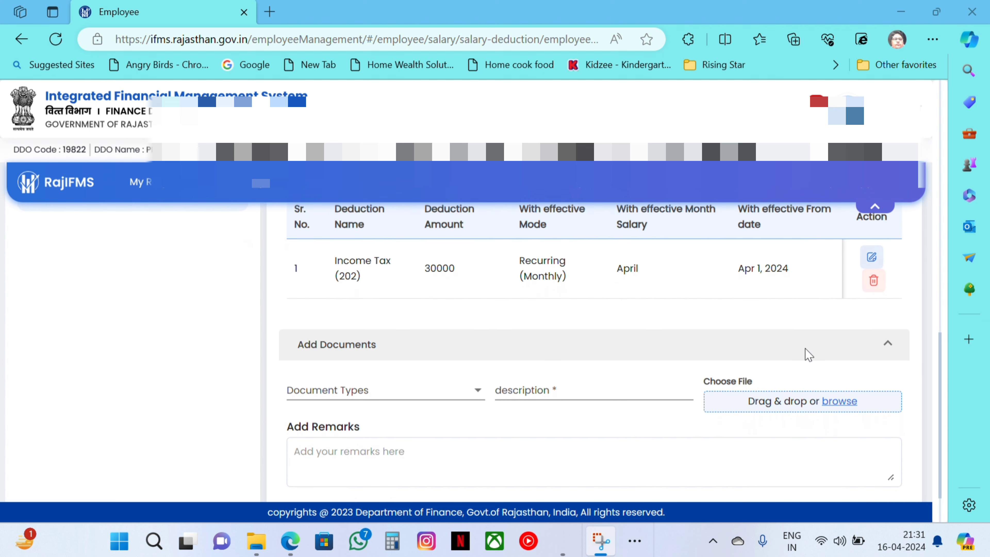
{"action": "left_click", "coordinate": [449, 411]}
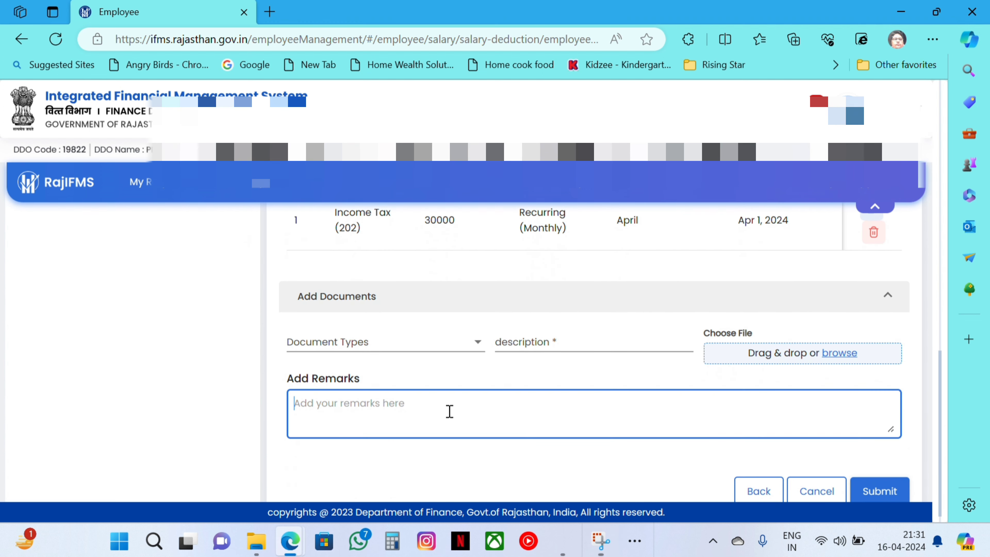
{"action": "type", "text": "Income"}
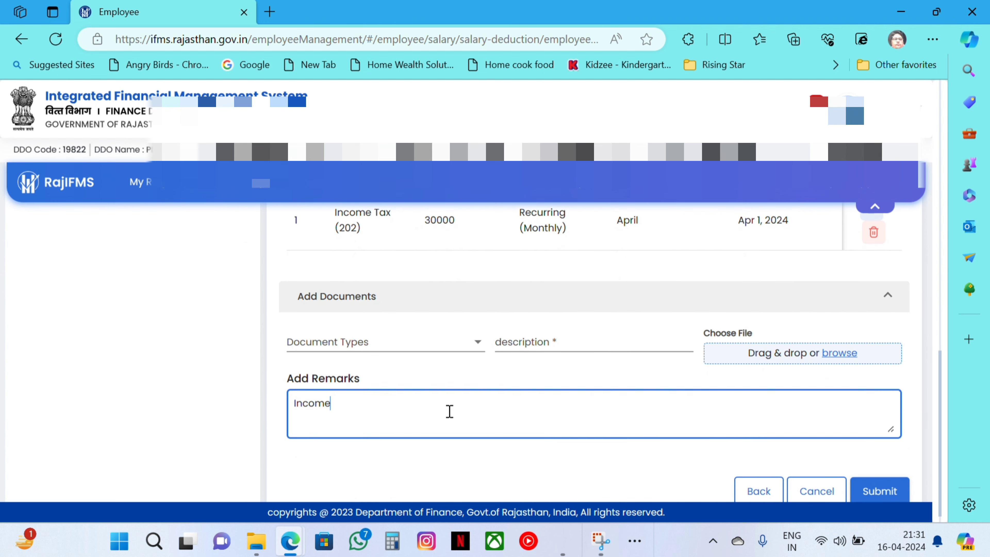
{"action": "type", "text": " Tax Ded"}
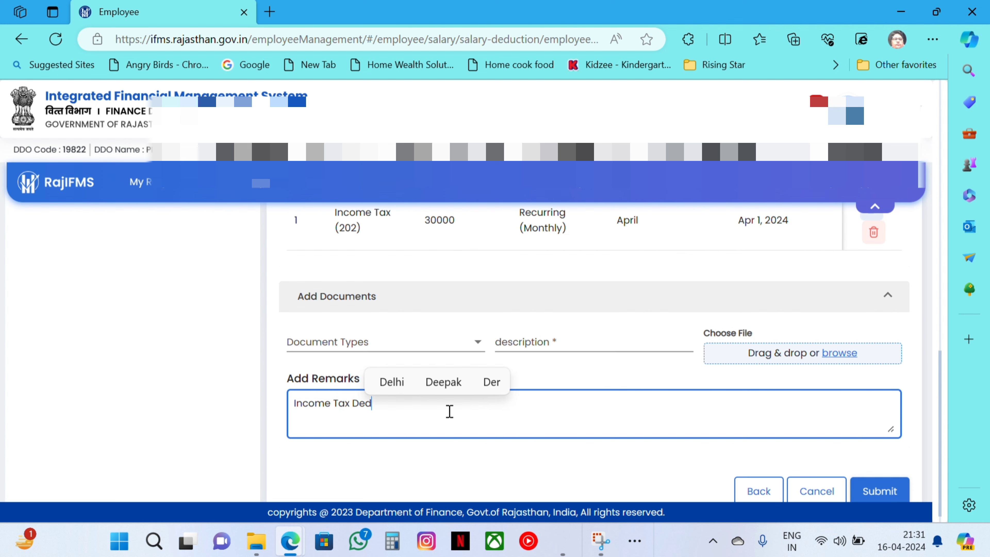
{"action": "type", "text": "uction"}
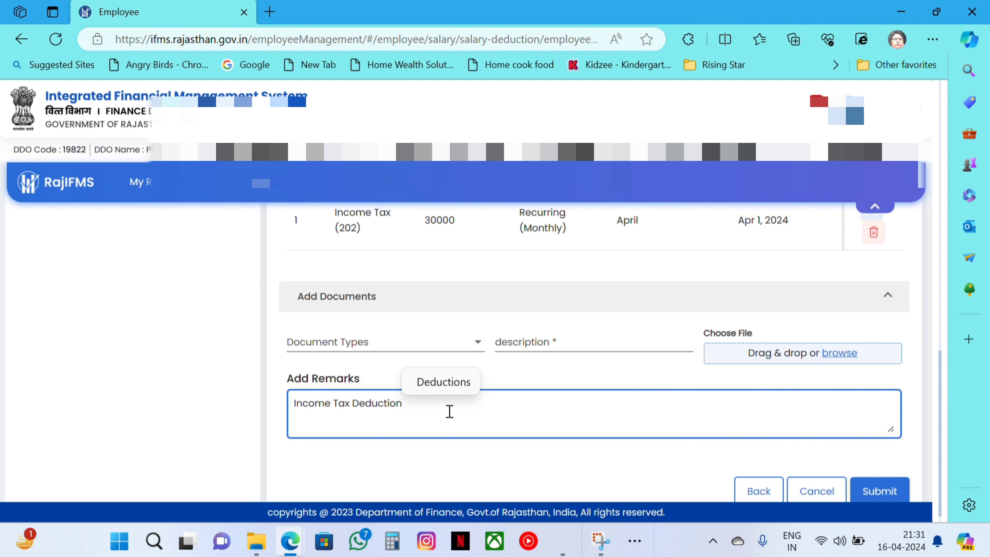
Submit the deduction sanction request without uploading a document and acknowledge the submission
{"action": "scroll", "coordinate": [450, 413], "scroll_direction": "down", "scroll_amount": 1}
{"action": "left_click", "coordinate": [866, 475]}
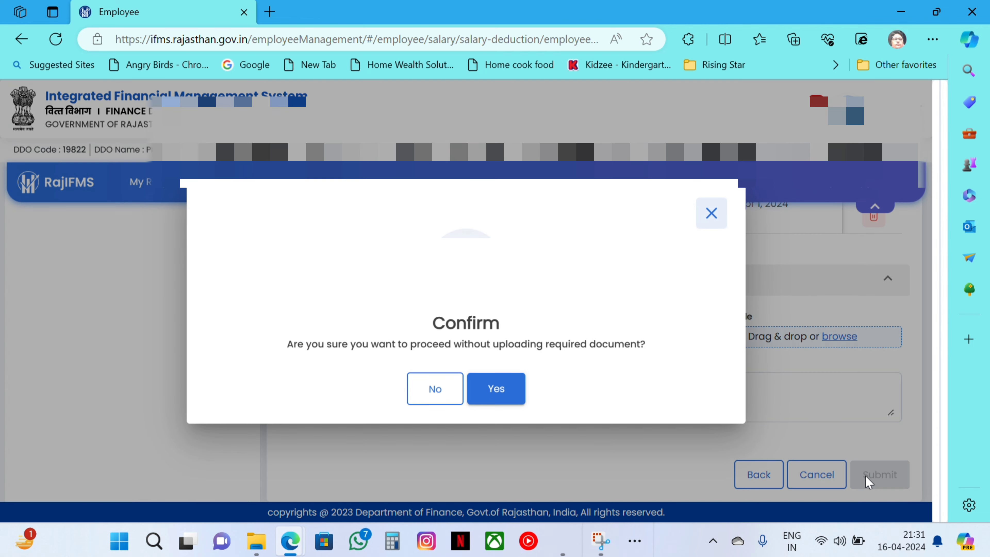
{"action": "left_click", "coordinate": [496, 390]}
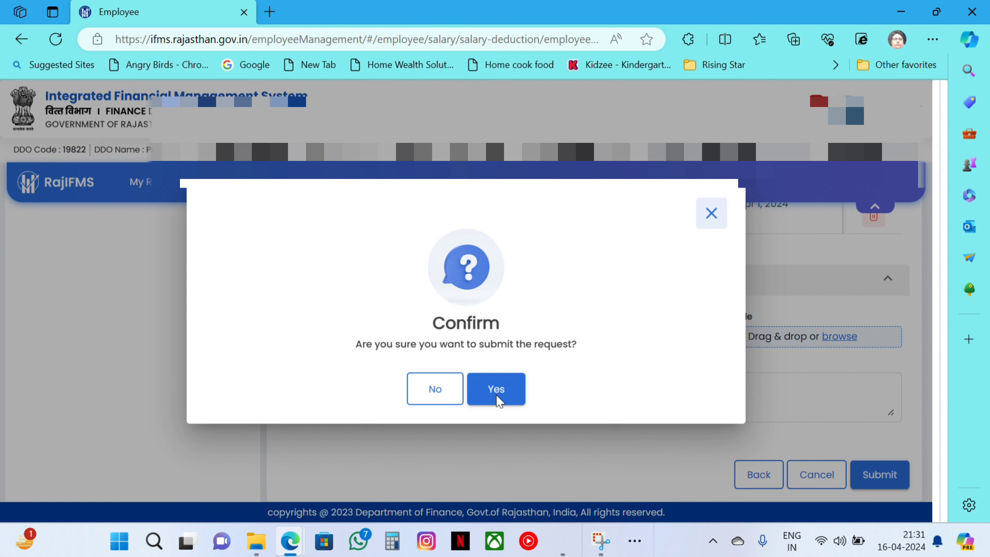
{"action": "left_click", "coordinate": [503, 394]}
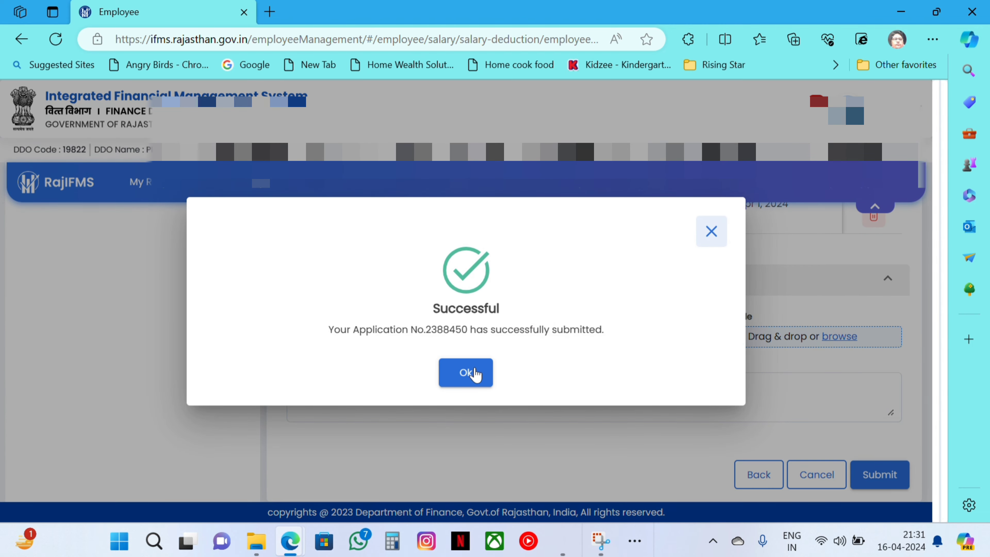
{"action": "left_click", "coordinate": [468, 376]}
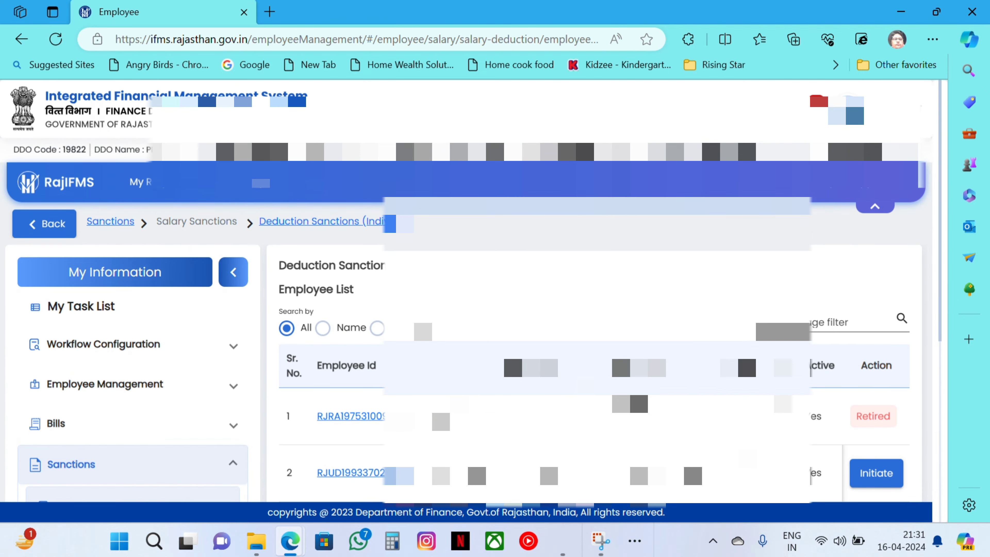
Reopen the deduction sanction for the employee in row 2 and review the employee's deduction details
{"action": "scroll", "coordinate": [467, 351], "scroll_direction": "down", "scroll_amount": 3}
{"action": "scroll", "coordinate": [468, 351], "scroll_direction": "down", "scroll_amount": 3}
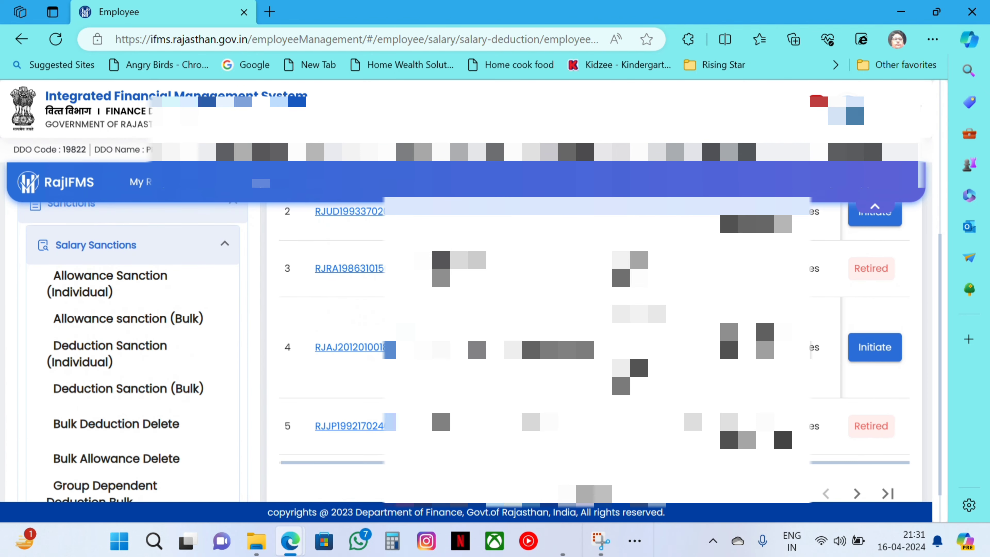
{"action": "scroll", "coordinate": [893, 281], "scroll_direction": "up", "scroll_amount": 2}
{"action": "left_click", "coordinate": [877, 281]}
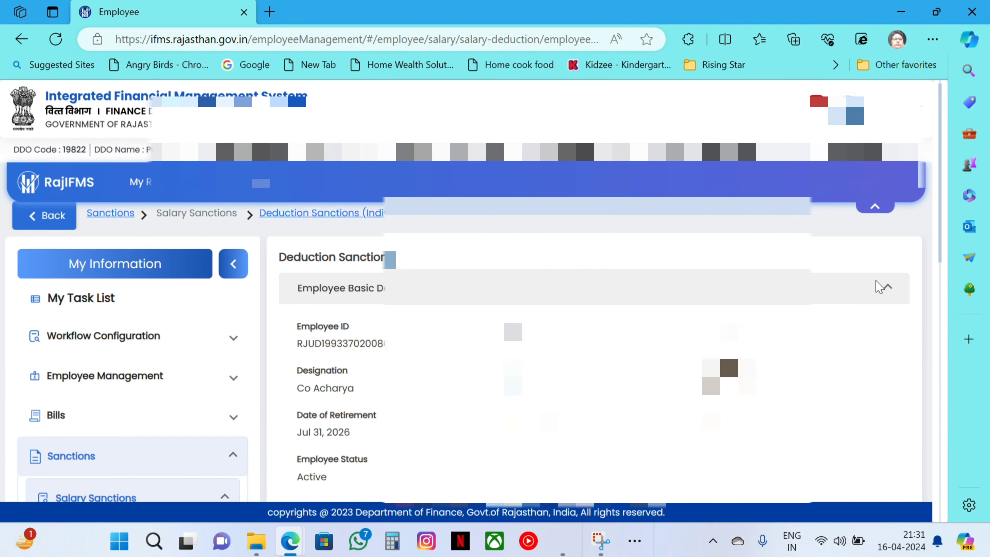
{"action": "scroll", "coordinate": [525, 421], "scroll_direction": "down", "scroll_amount": 7}
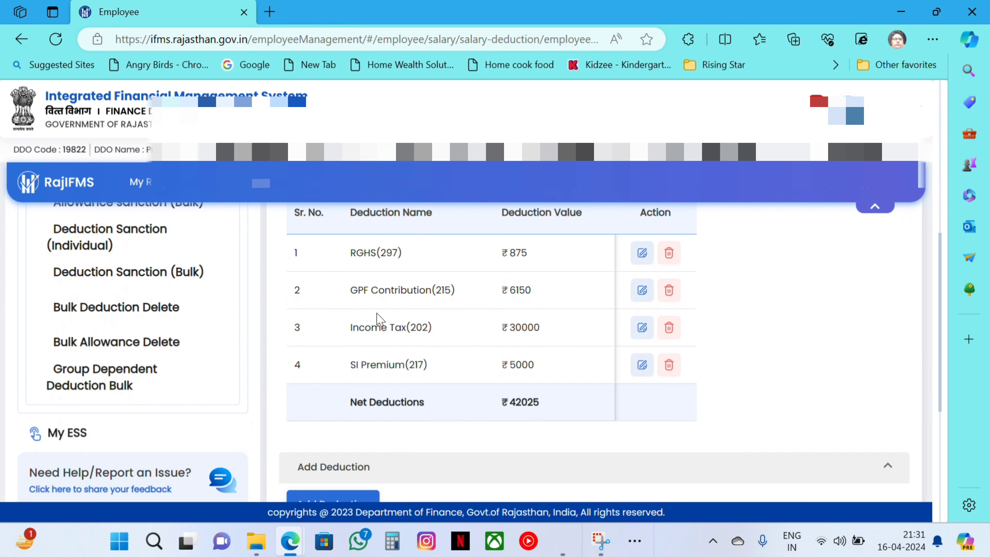
{"action": "scroll", "coordinate": [531, 351], "scroll_direction": "up", "scroll_amount": 4}
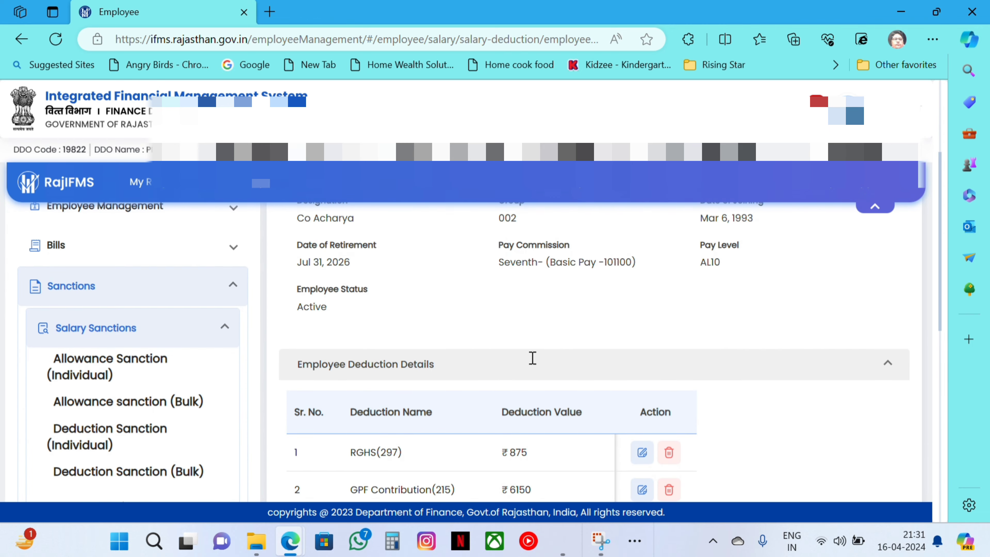
{"action": "scroll", "coordinate": [530, 363], "scroll_direction": "down", "scroll_amount": 7}
{"action": "scroll", "coordinate": [531, 368], "scroll_direction": "down", "scroll_amount": 2}
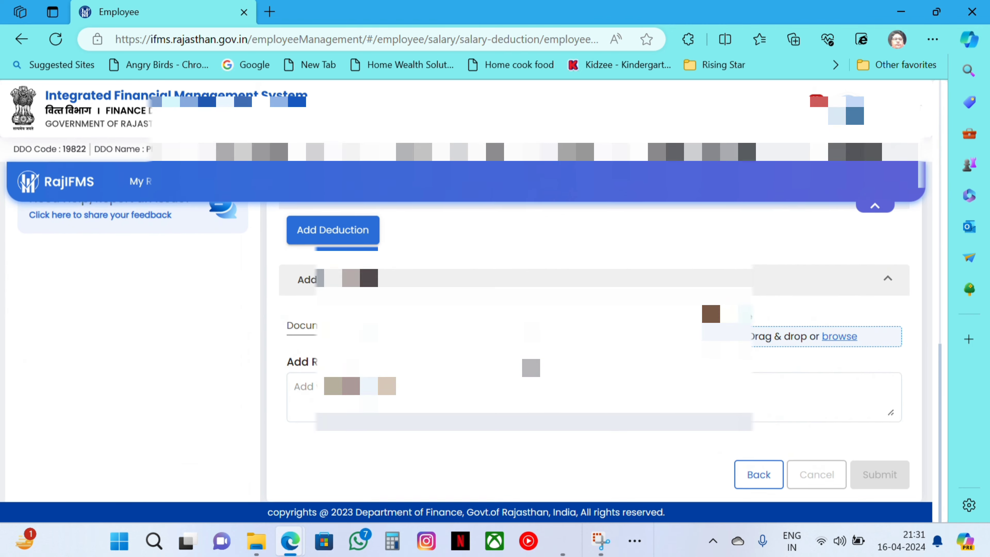
{"action": "scroll", "coordinate": [530, 368], "scroll_direction": "up", "scroll_amount": 12}
{"action": "scroll", "coordinate": [531, 367], "scroll_direction": "down", "scroll_amount": 3}
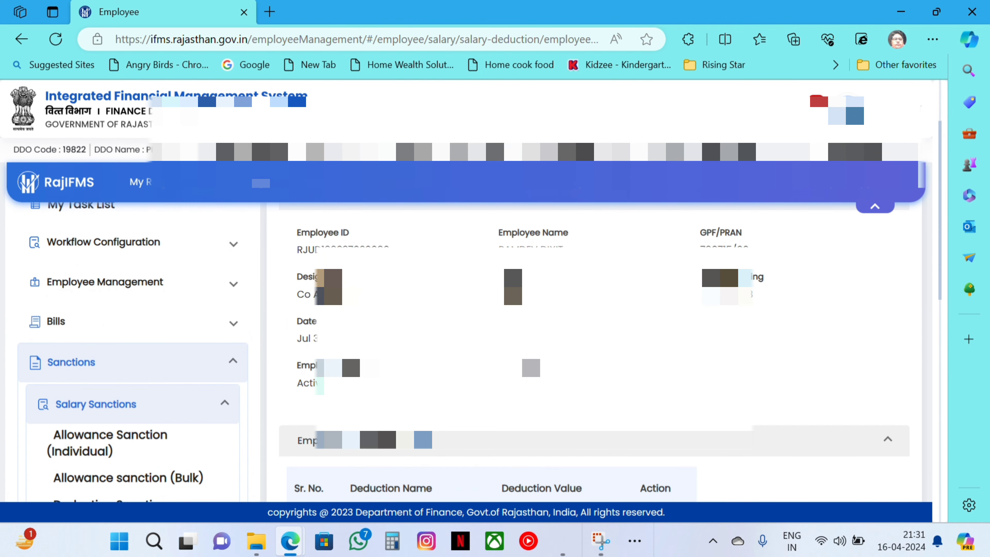